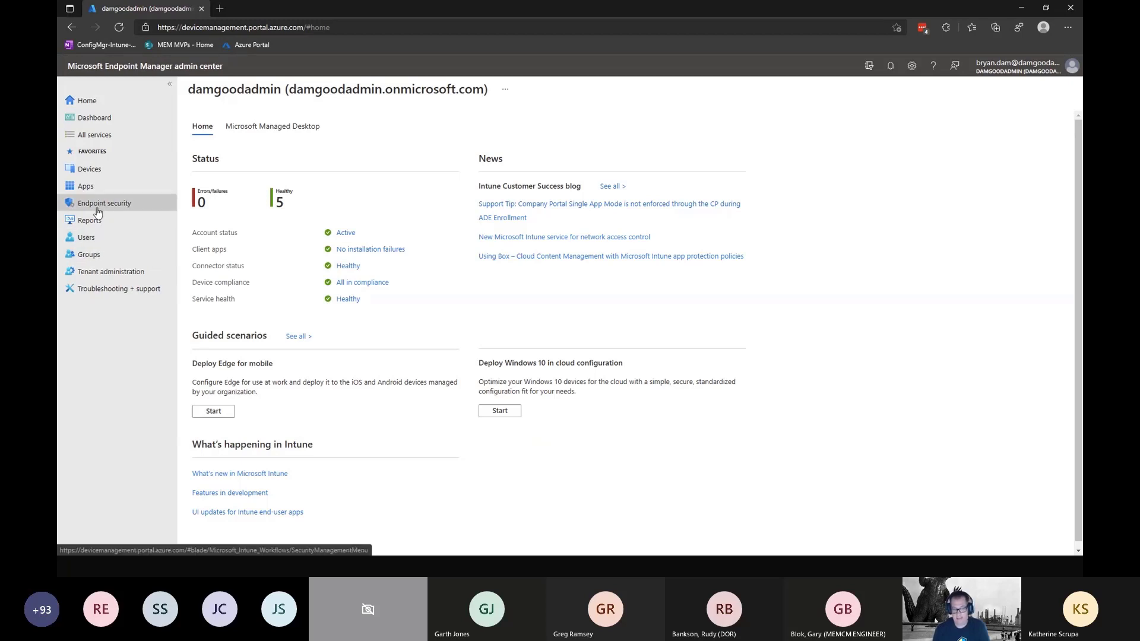
- Open the Windows 10 update rings under Devices and start creating a new profile
left_click(90, 170)
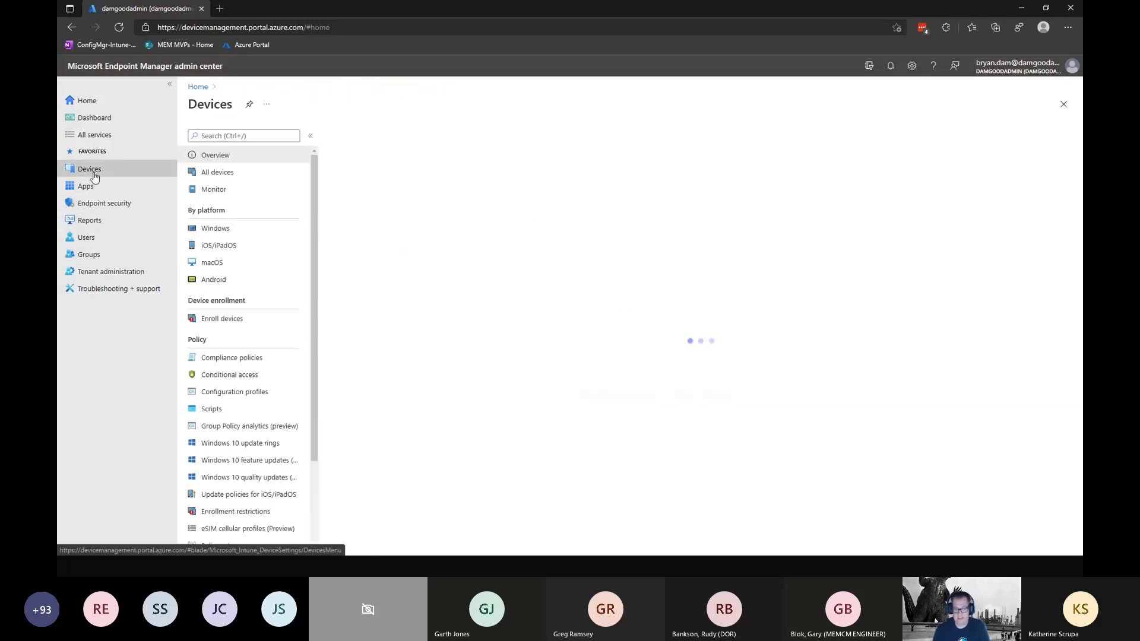
left_click(252, 447)
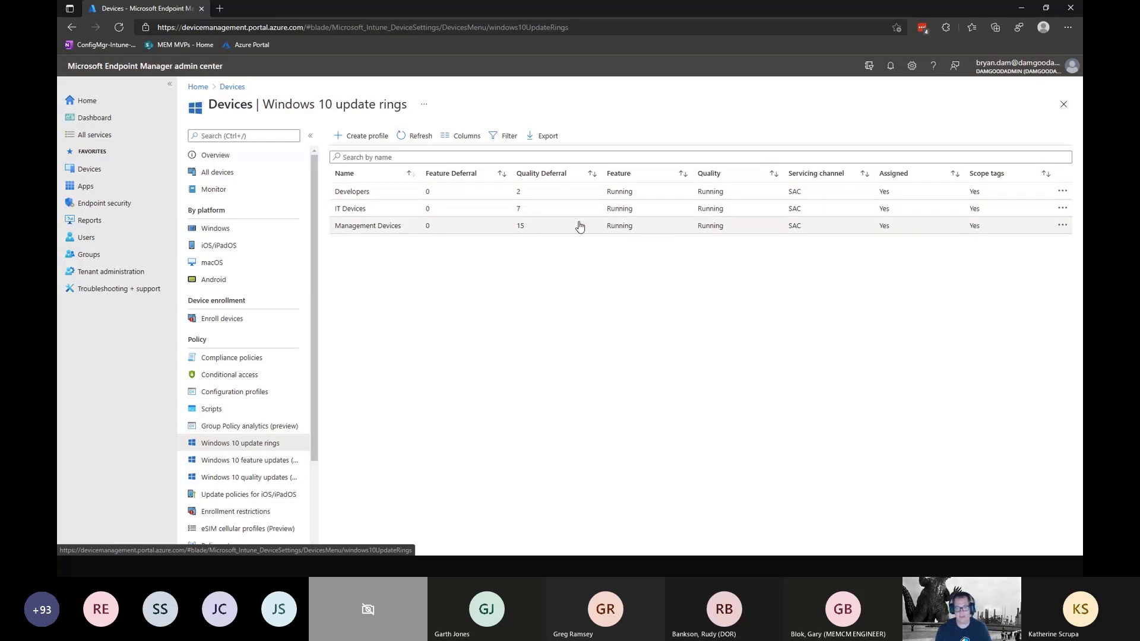
left_click(358, 137)
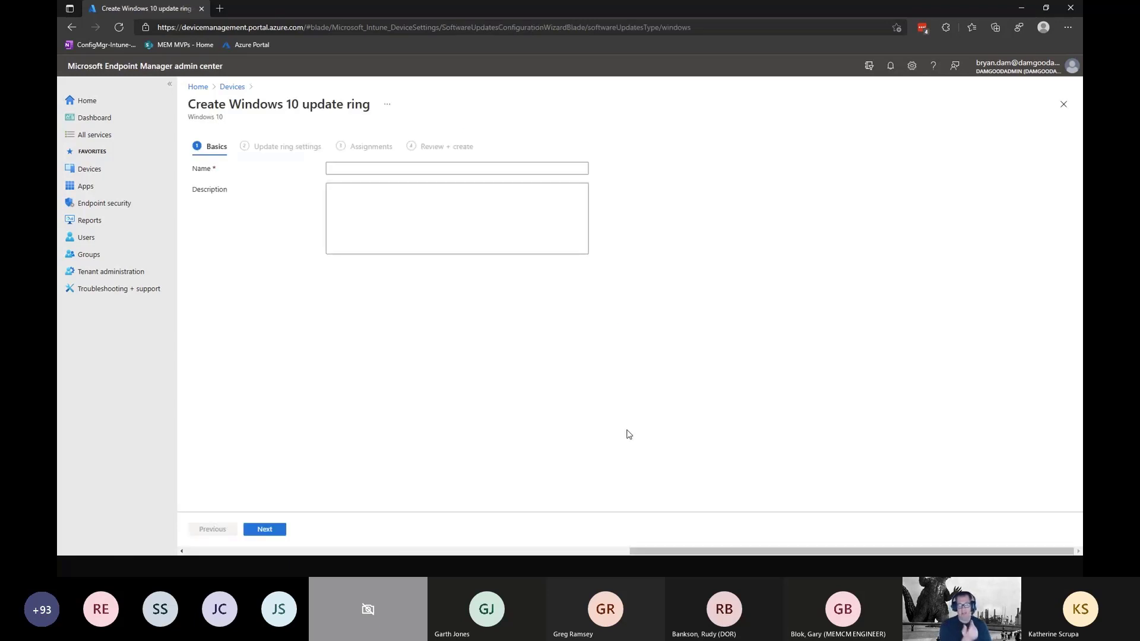
- Name the new update ring Test and continue to the update ring settings
left_click(363, 170)
type("Test")
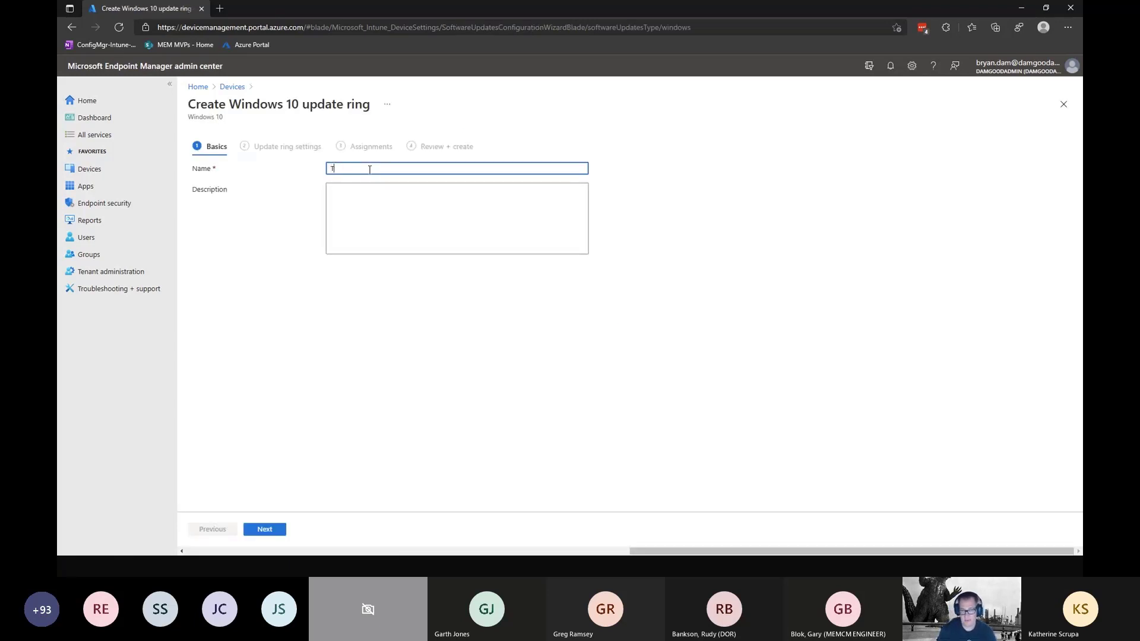
left_click(265, 529)
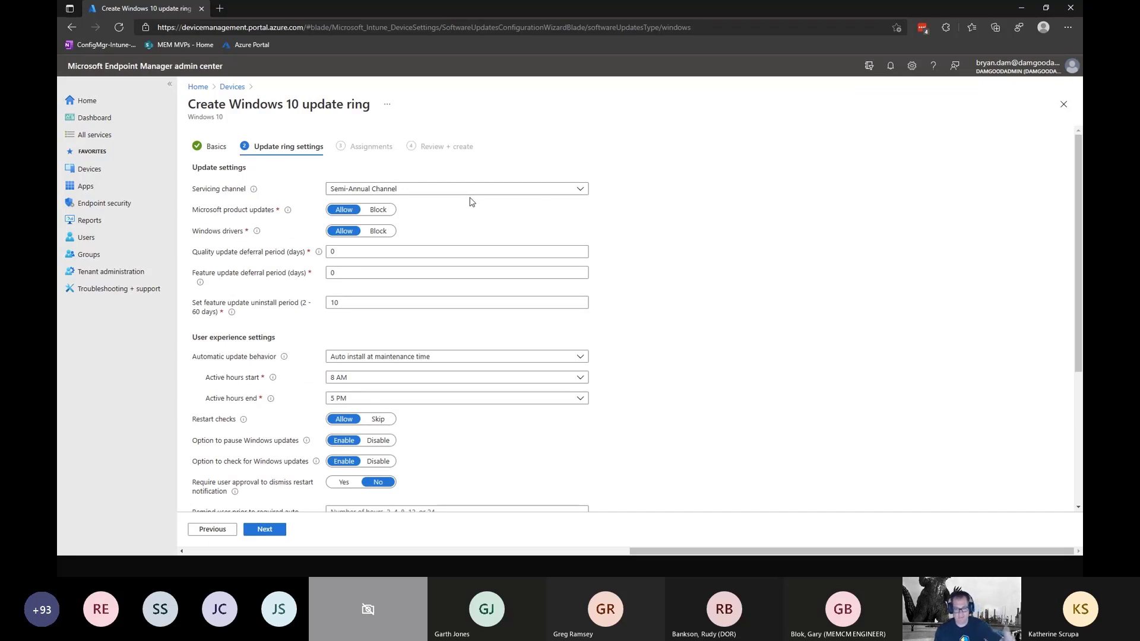
- Look through all the update ring settings, from the servicing channel down to the deadline settings
mouse_move(1077, 219)
left_mouse_down()
mouse_move(1071, 270)
mouse_move(1071, 200)
left_mouse_up()
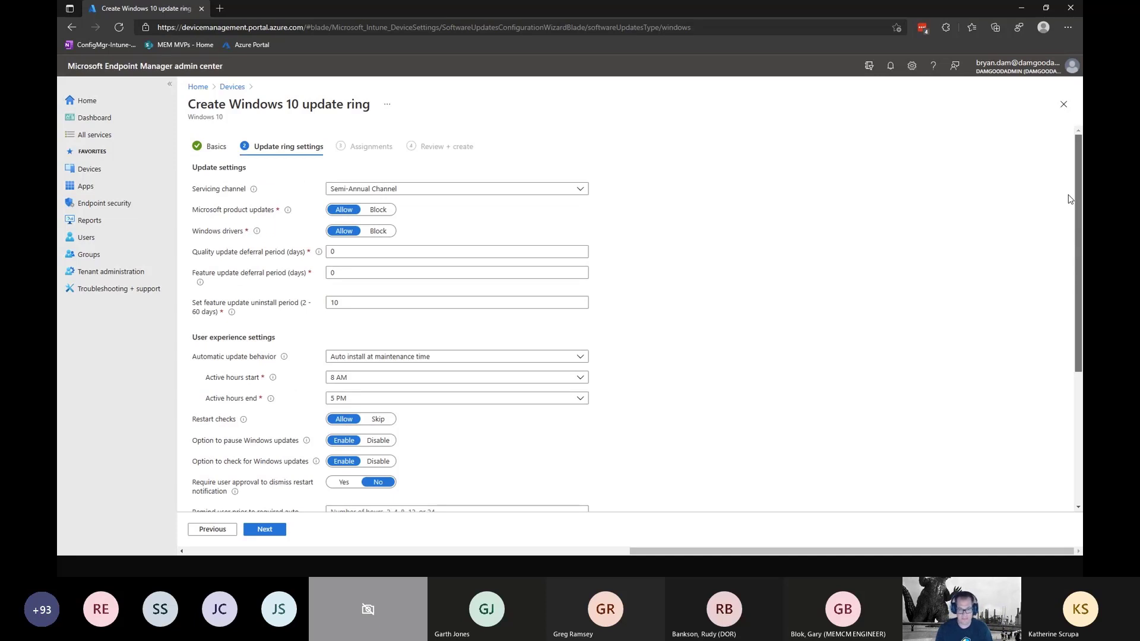
scroll(1066, 261, "down", 3)
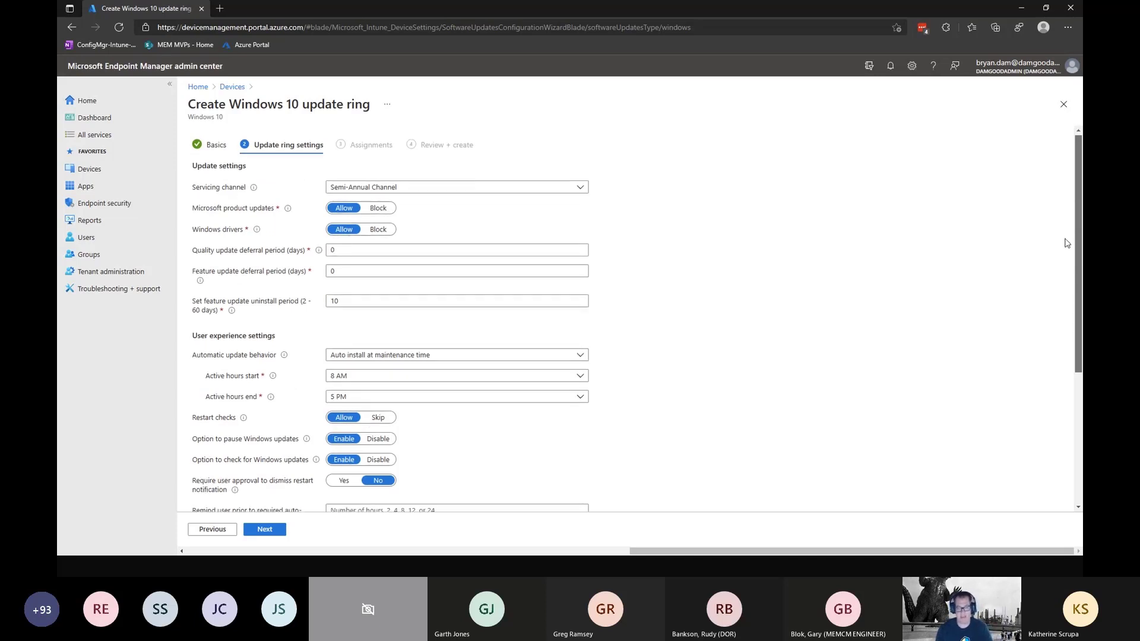
scroll(1060, 326, "up", 3)
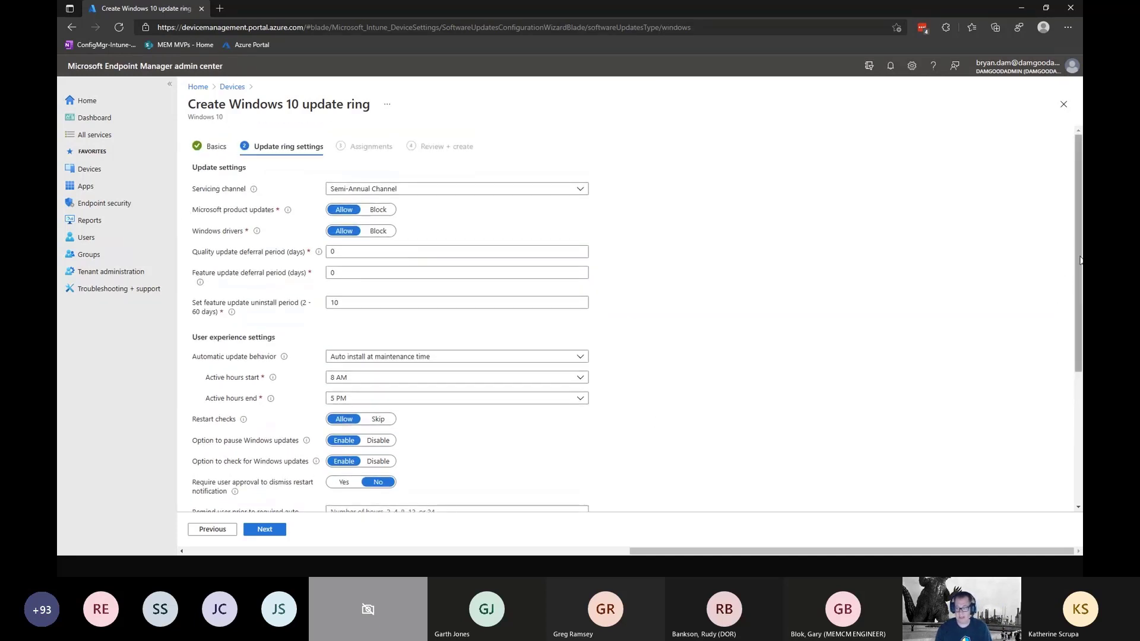
scroll(1058, 455, "down", 4)
scroll(1058, 409, "up", 4)
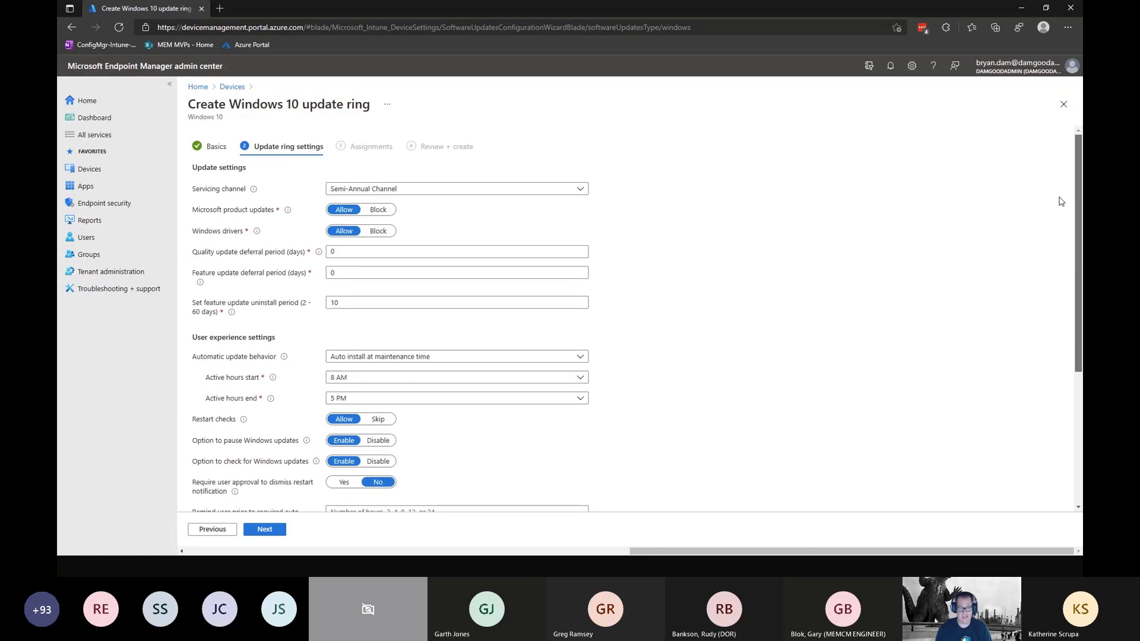
scroll(1058, 368, "down", 4)
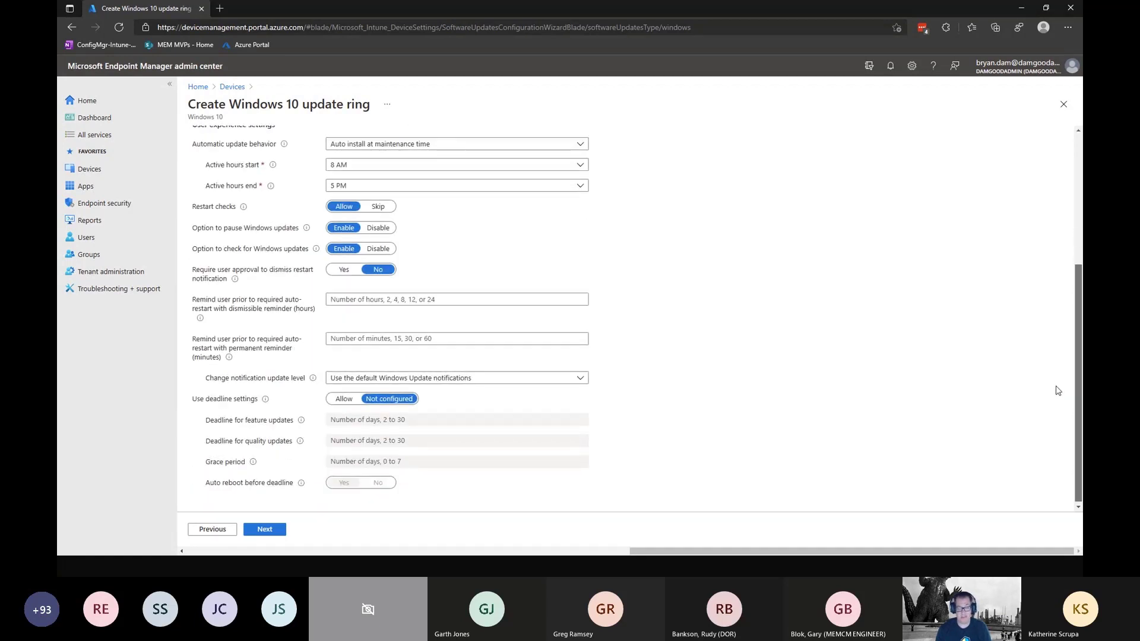
scroll(1058, 390, "up", 4)
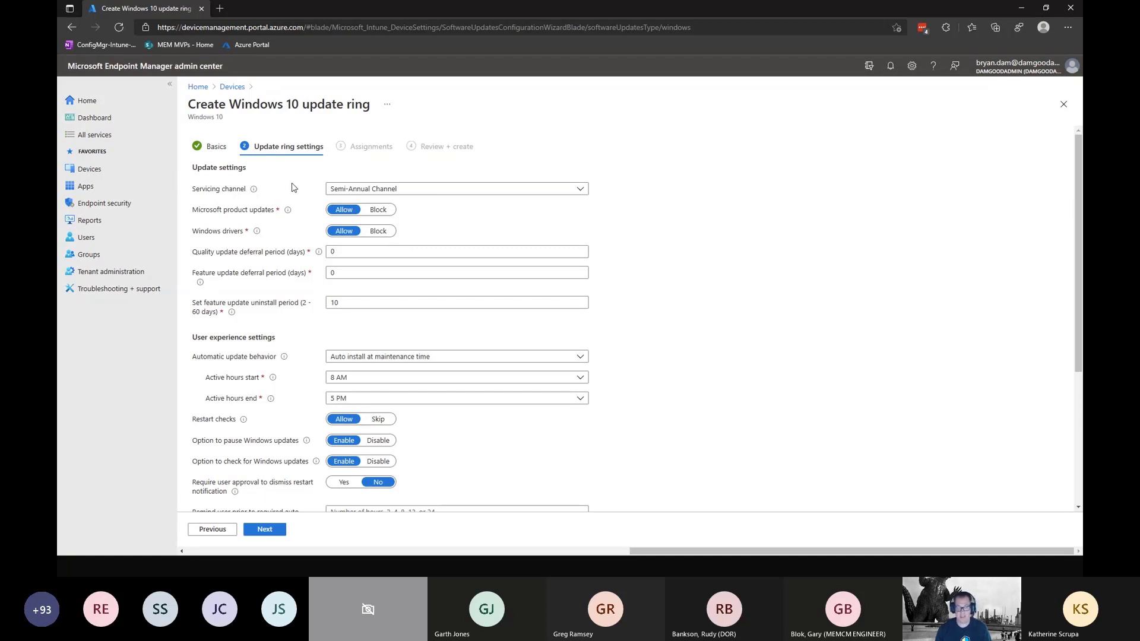
- Examine the servicing channel options, the Windows drivers setting, and the quality and feature update deferral periods
left_click(432, 191)
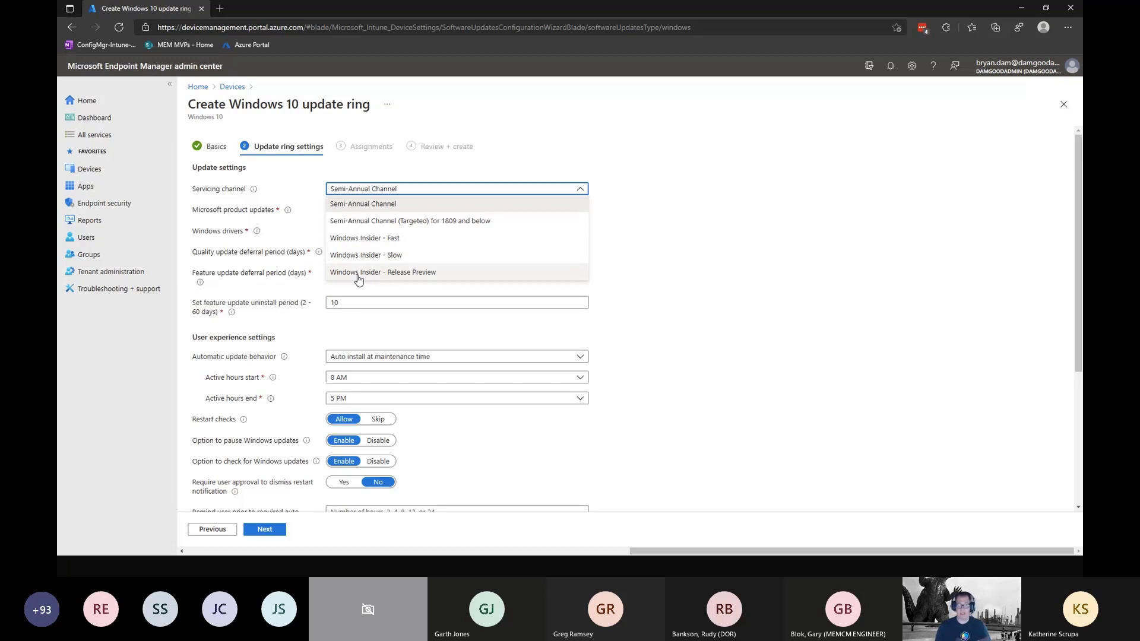
left_click(861, 271)
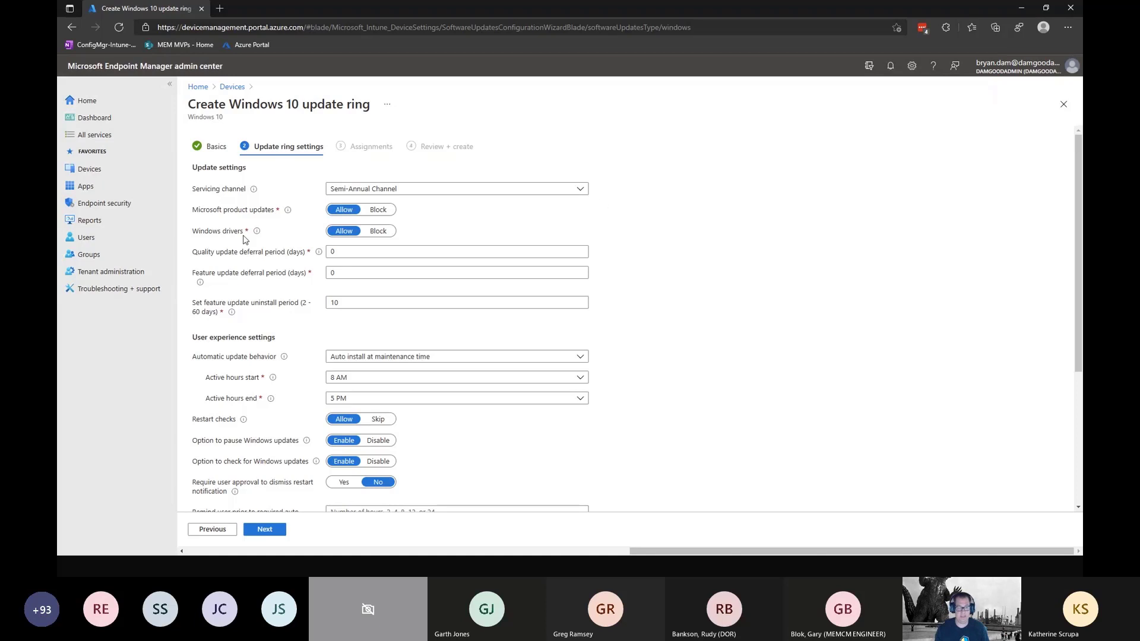
mouse_move(256, 233)
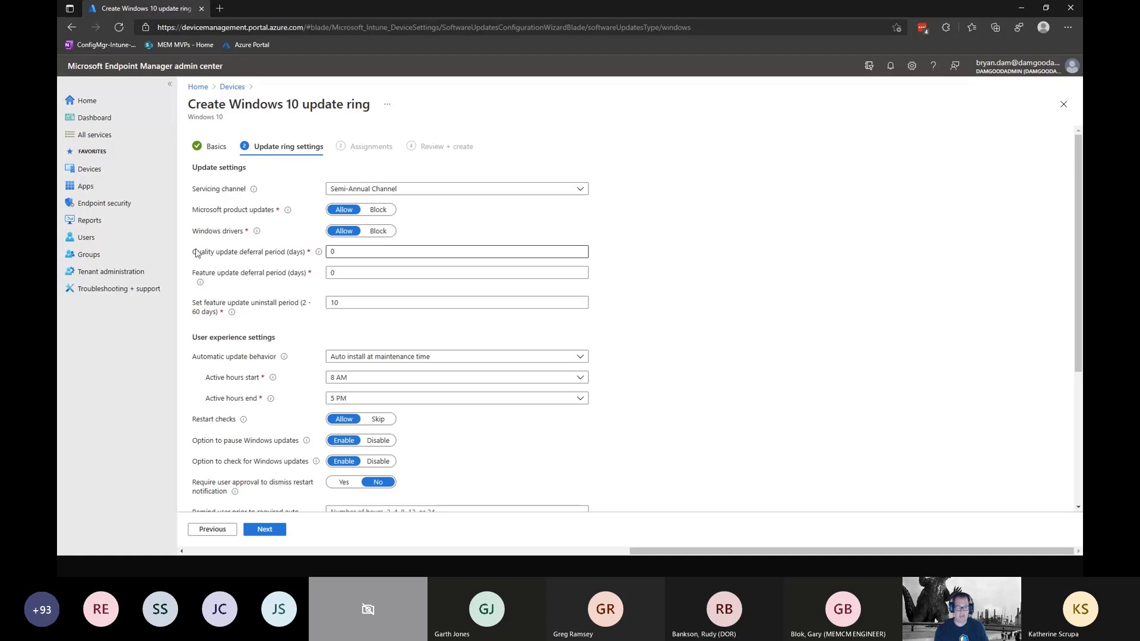
left_click_drag(193, 251, 293, 284)
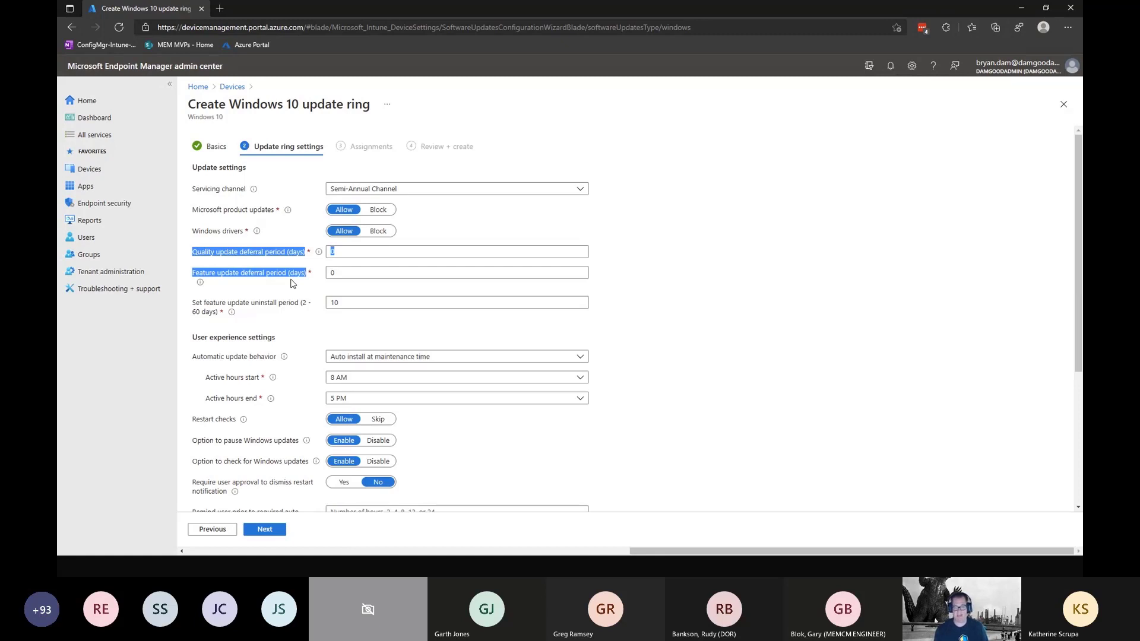
left_click_drag(201, 252, 304, 276)
left_click(297, 280)
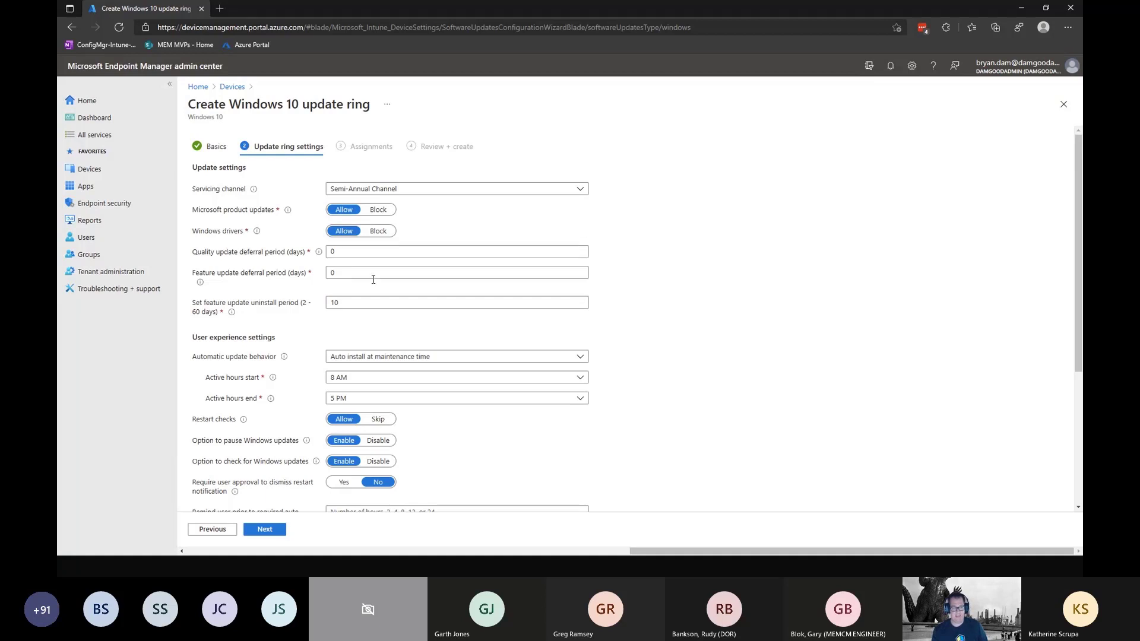
double_click(333, 273)
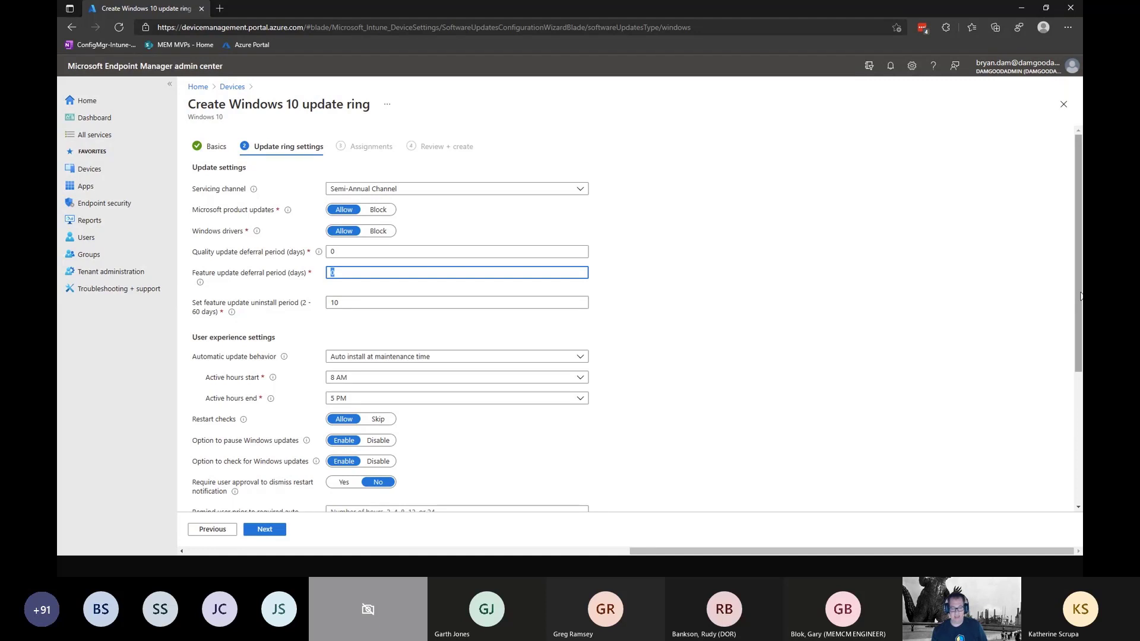
- Set Use deadline settings to Allow in the user experience settings
left_click_drag(1081, 297, 1076, 468)
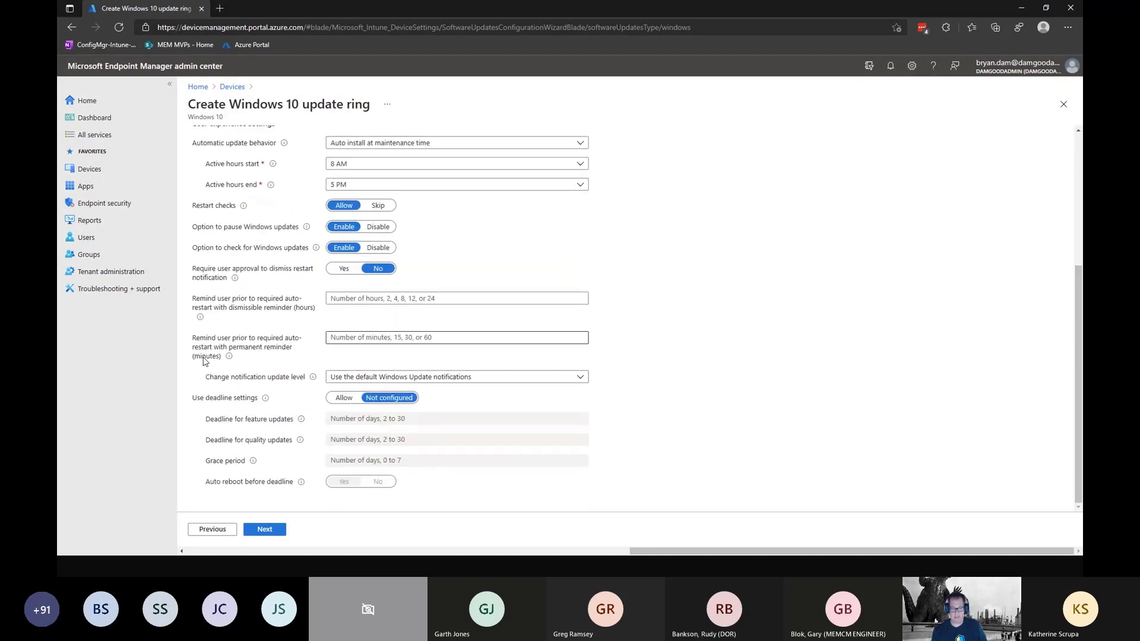
left_click_drag(184, 373, 466, 395)
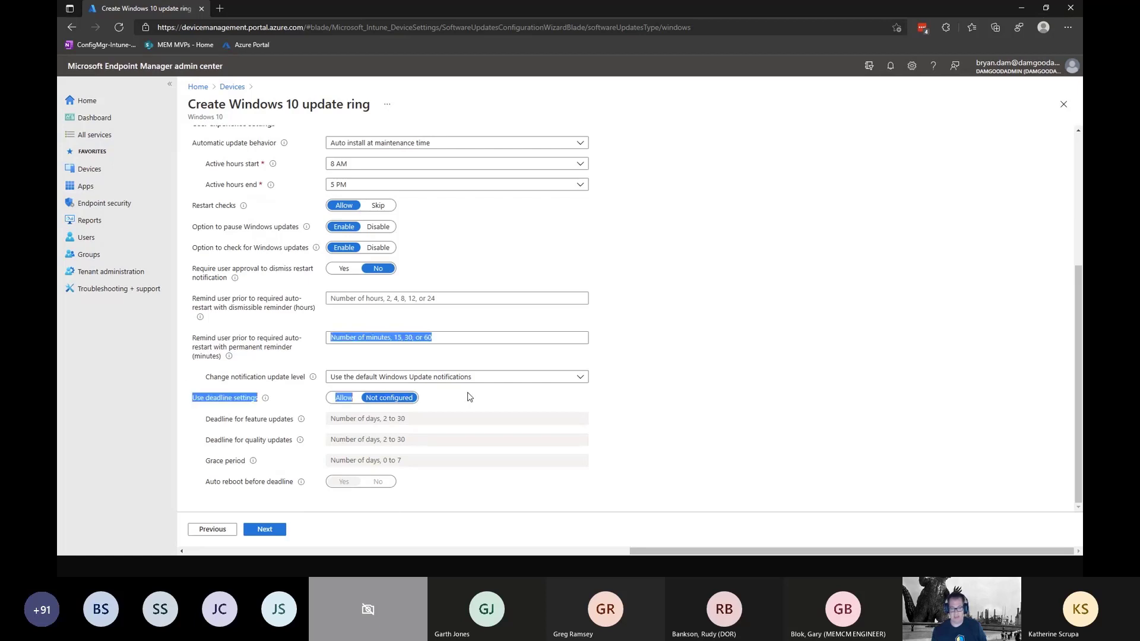
left_click(611, 395)
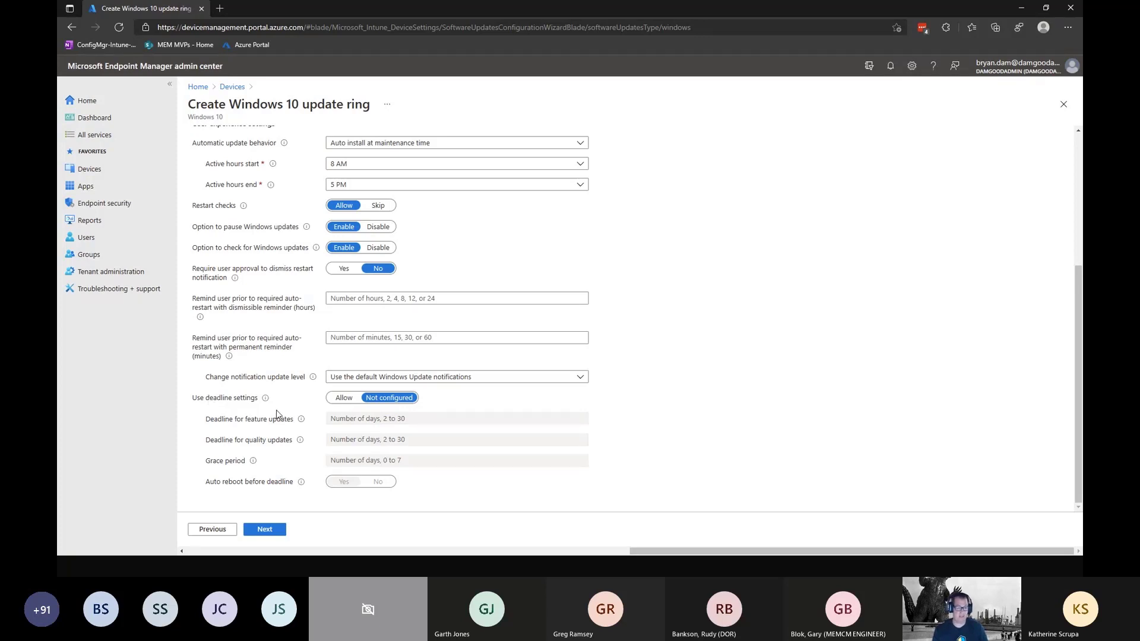
left_click(349, 398)
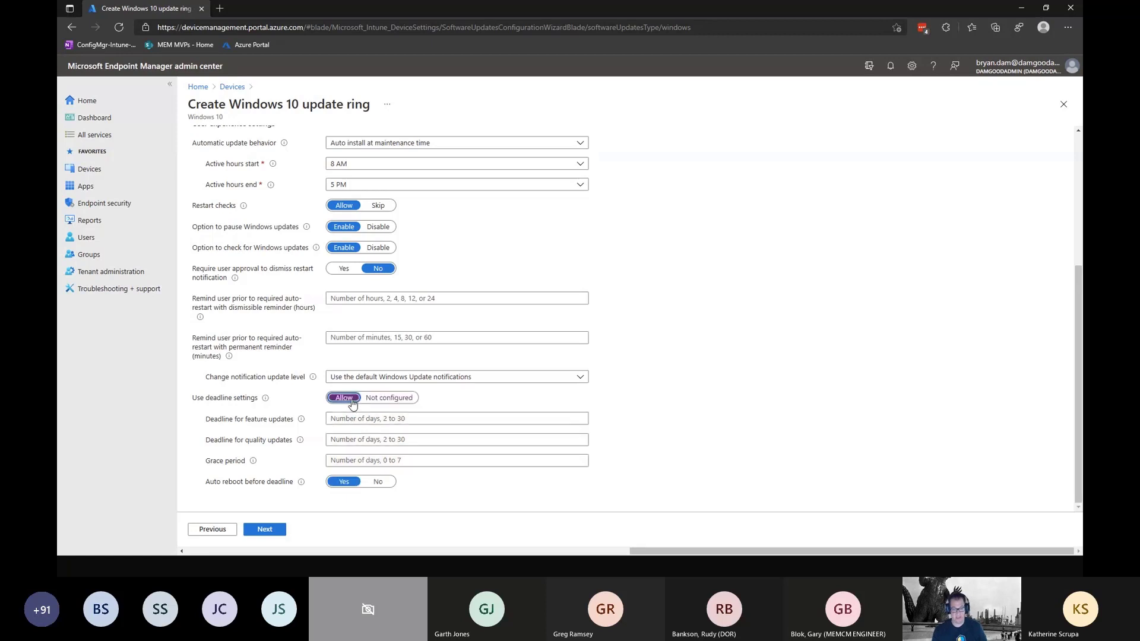
left_click(351, 419)
type("2")
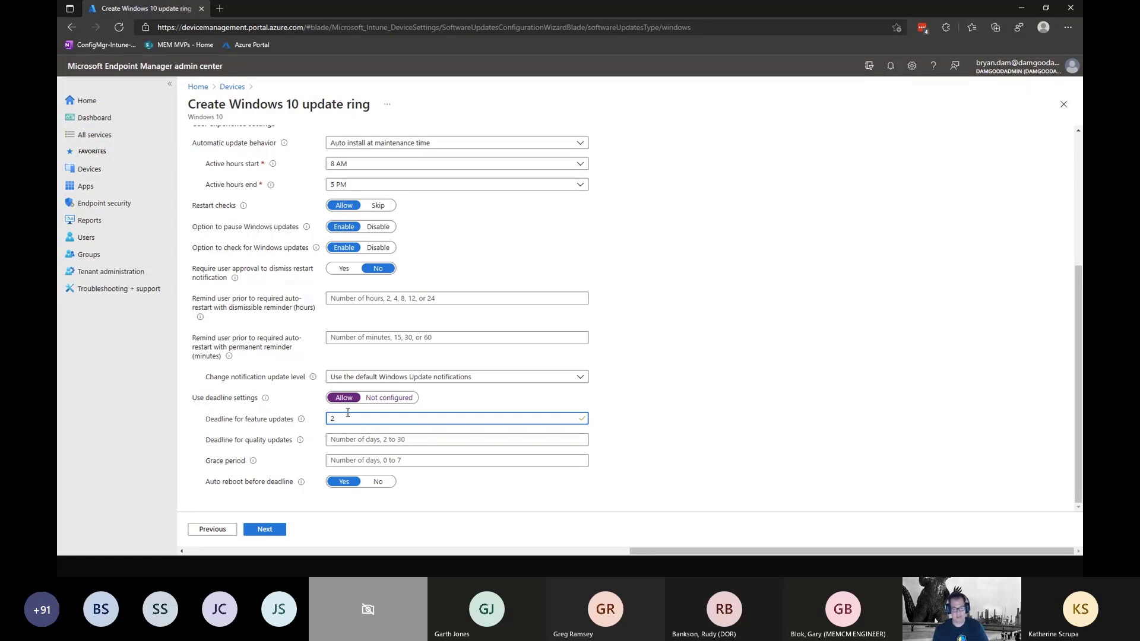
left_click_drag(348, 419, 315, 420)
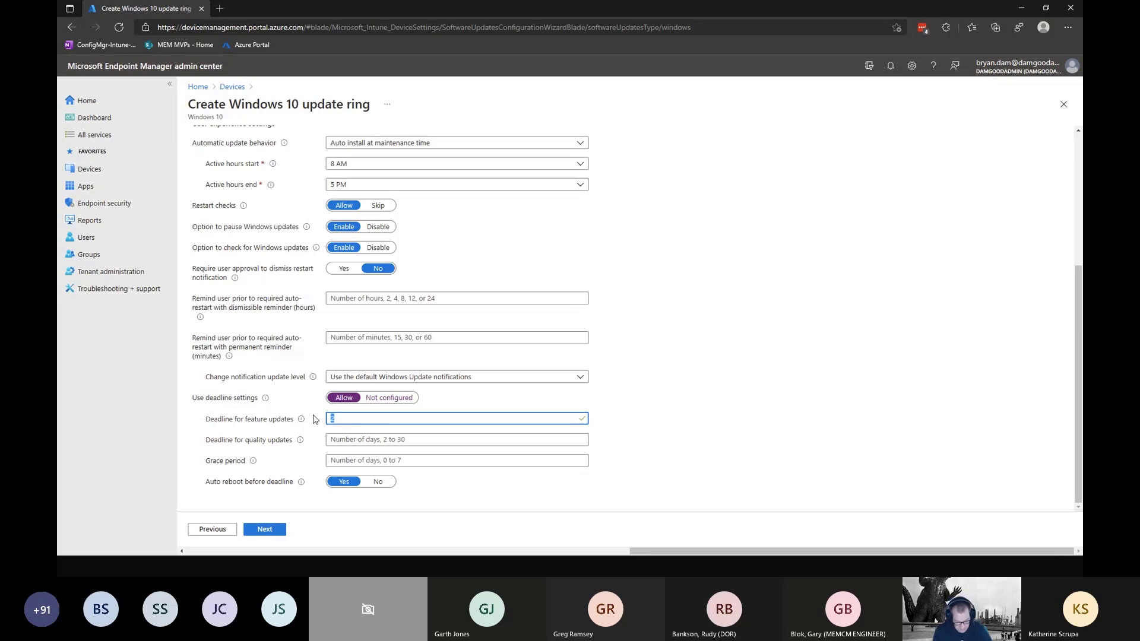
key("BackSpace")
- Review the update deadline and grace period fields, and set Auto reboot before deadline to No
left_click(342, 438)
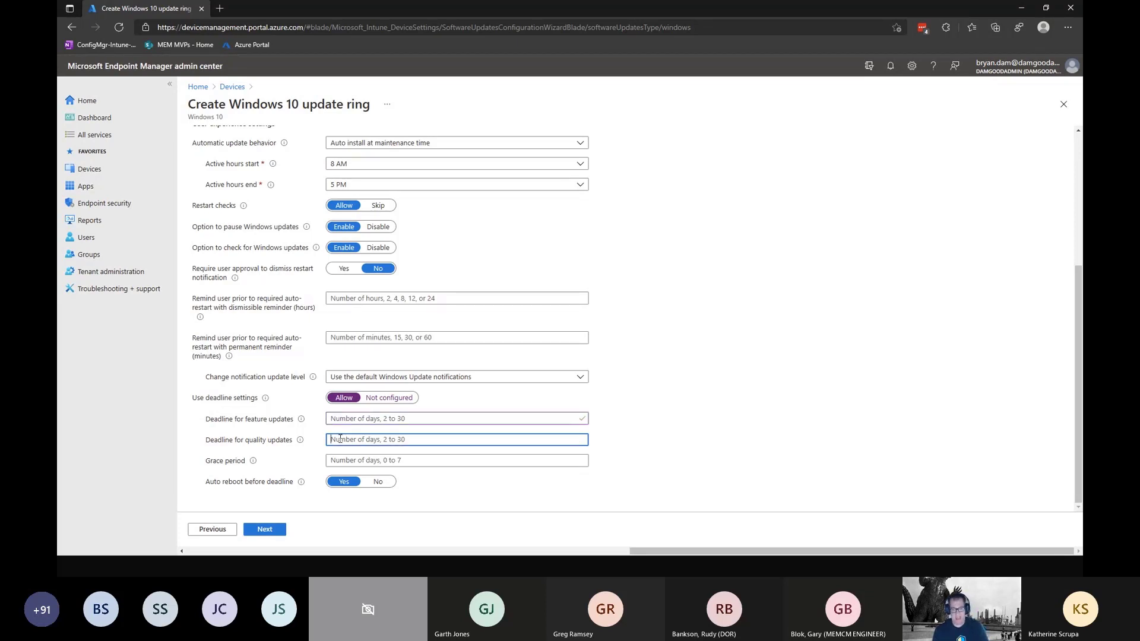
left_click(348, 420)
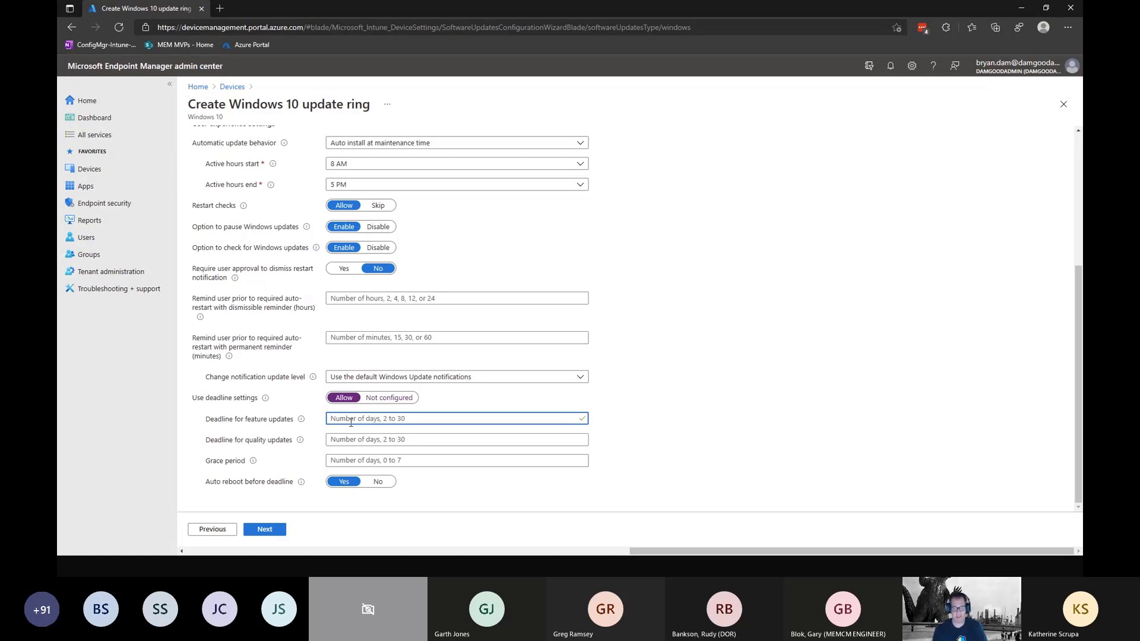
left_click(224, 462)
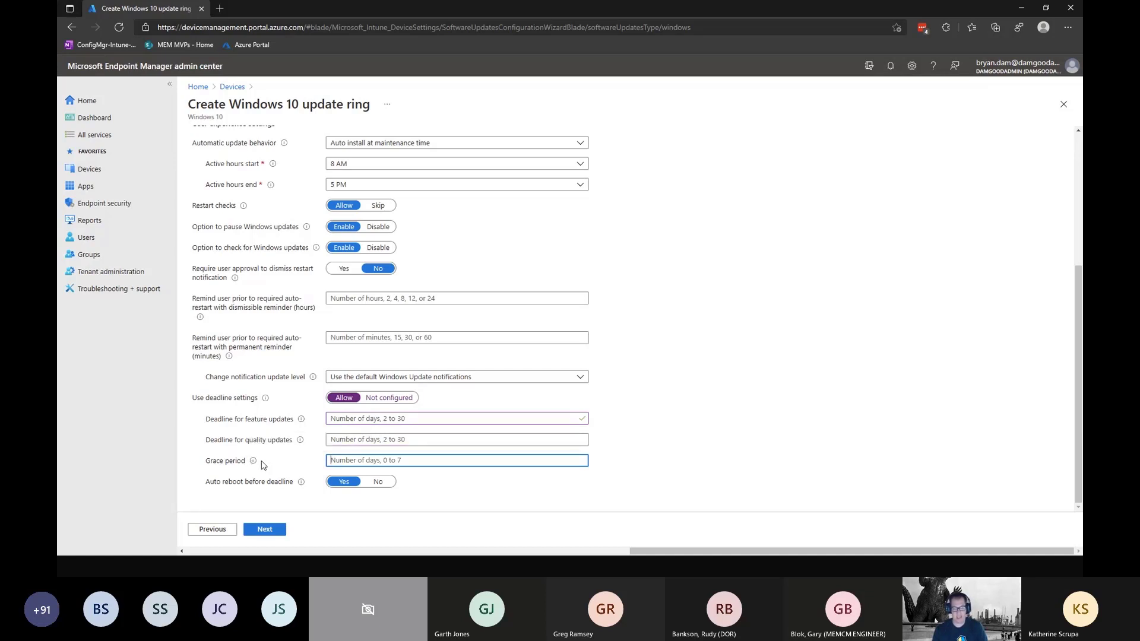
mouse_move(254, 468)
mouse_move(300, 486)
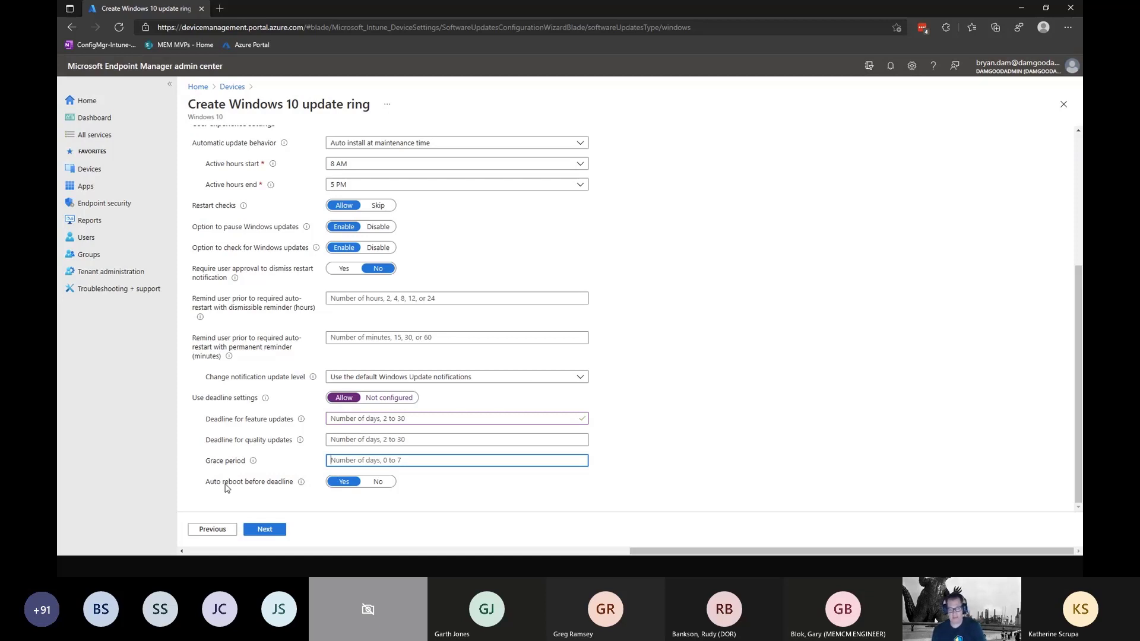
left_click_drag(213, 462, 290, 486)
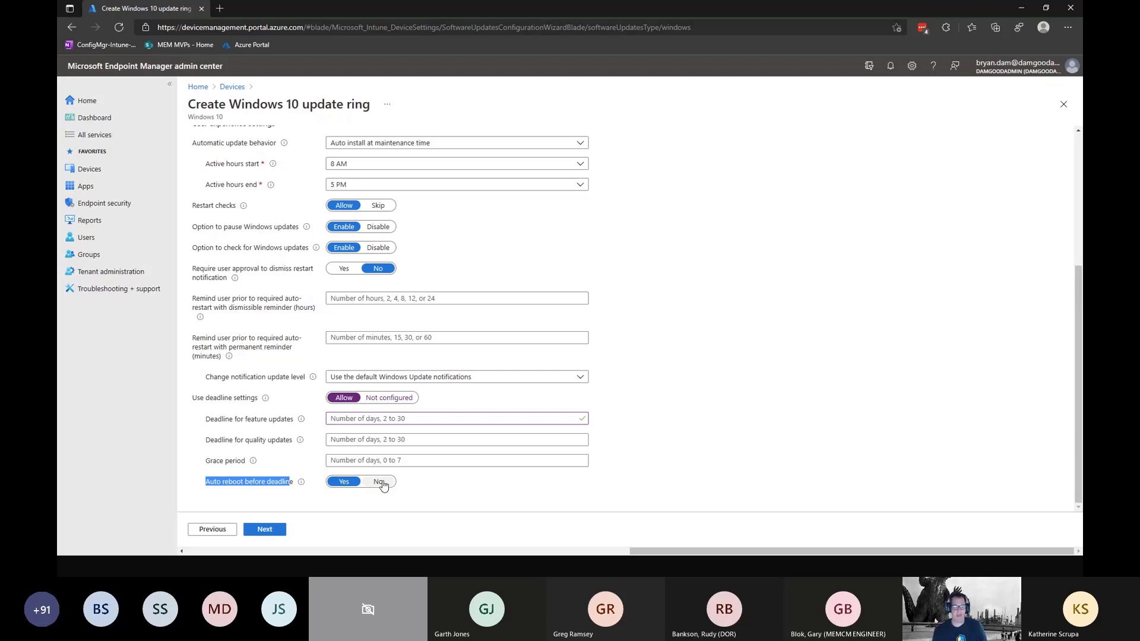
left_click(383, 488)
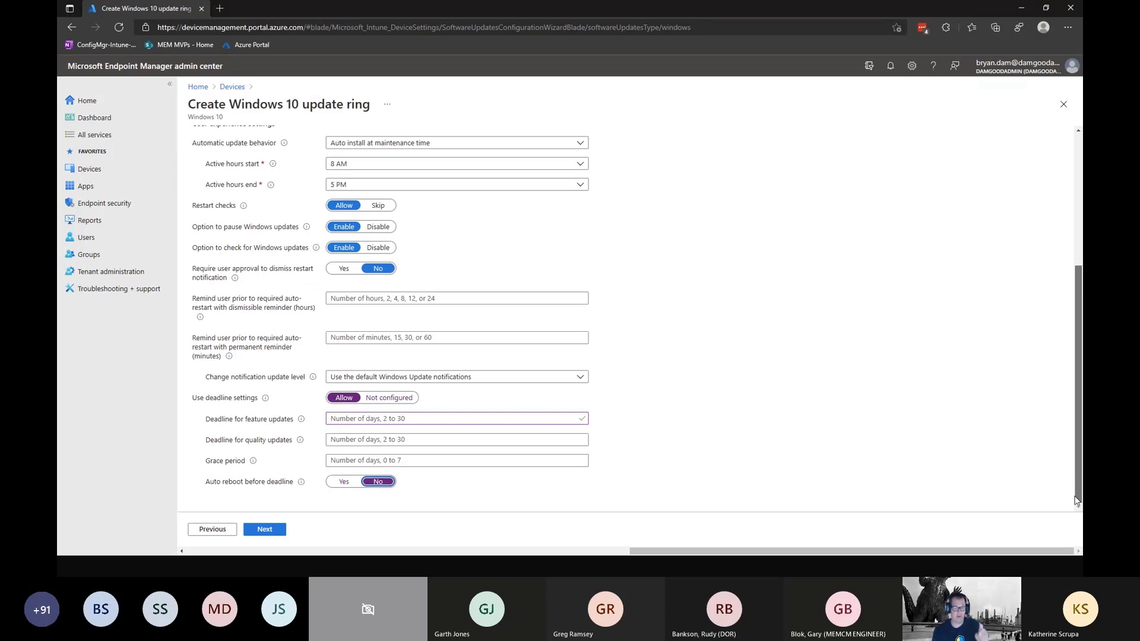
left_click_drag(1076, 500, 1081, 407)
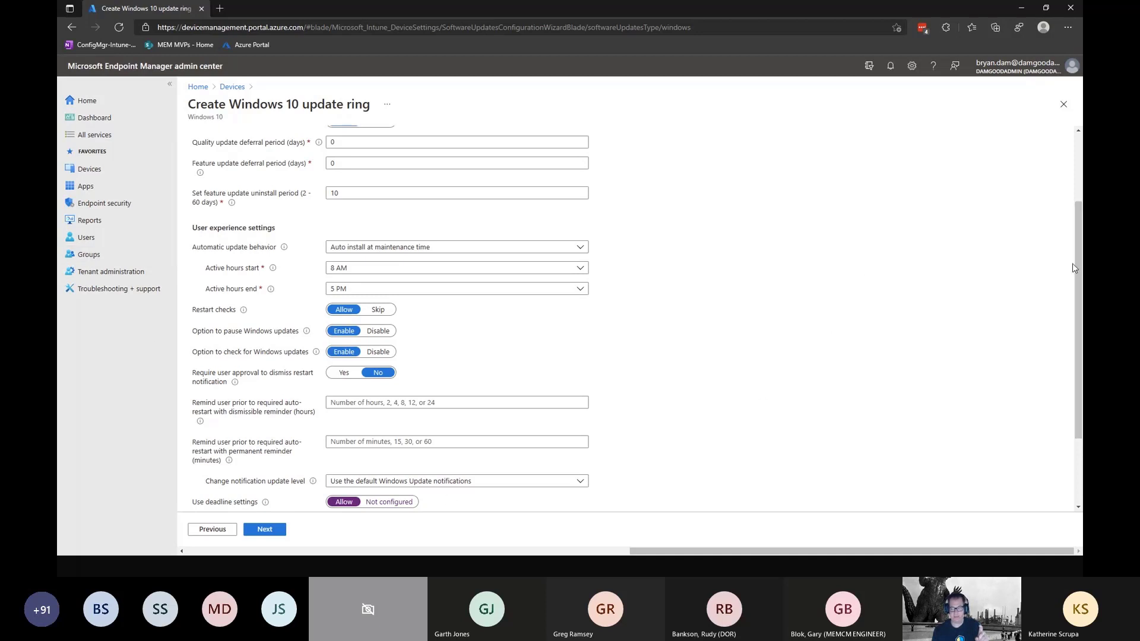
left_click_drag(1075, 263, 1073, 351)
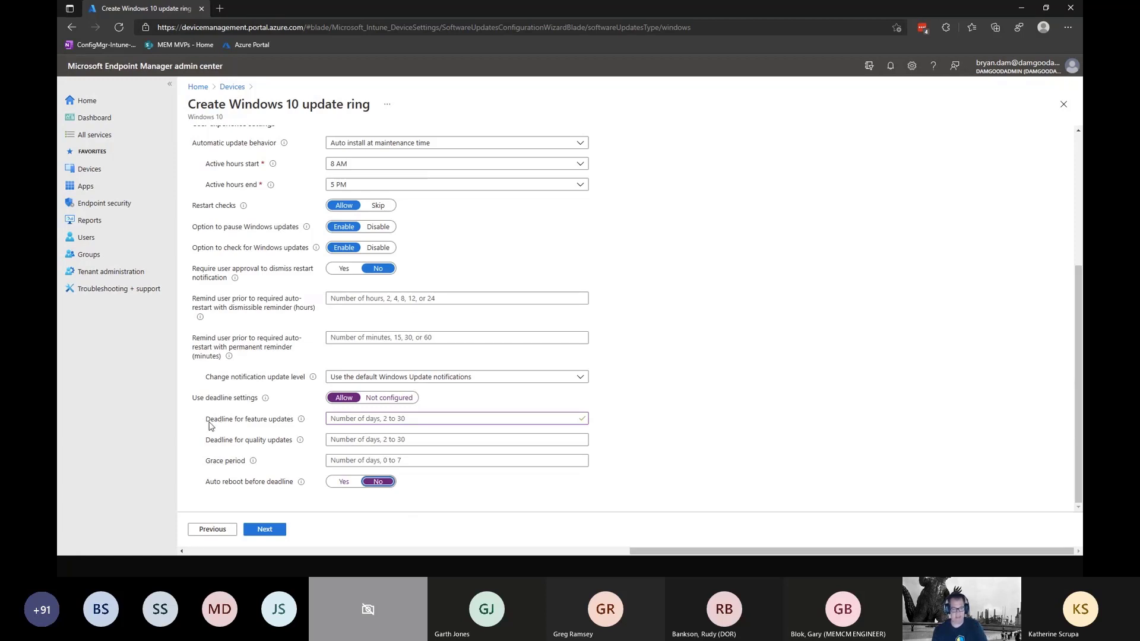
left_click(364, 419)
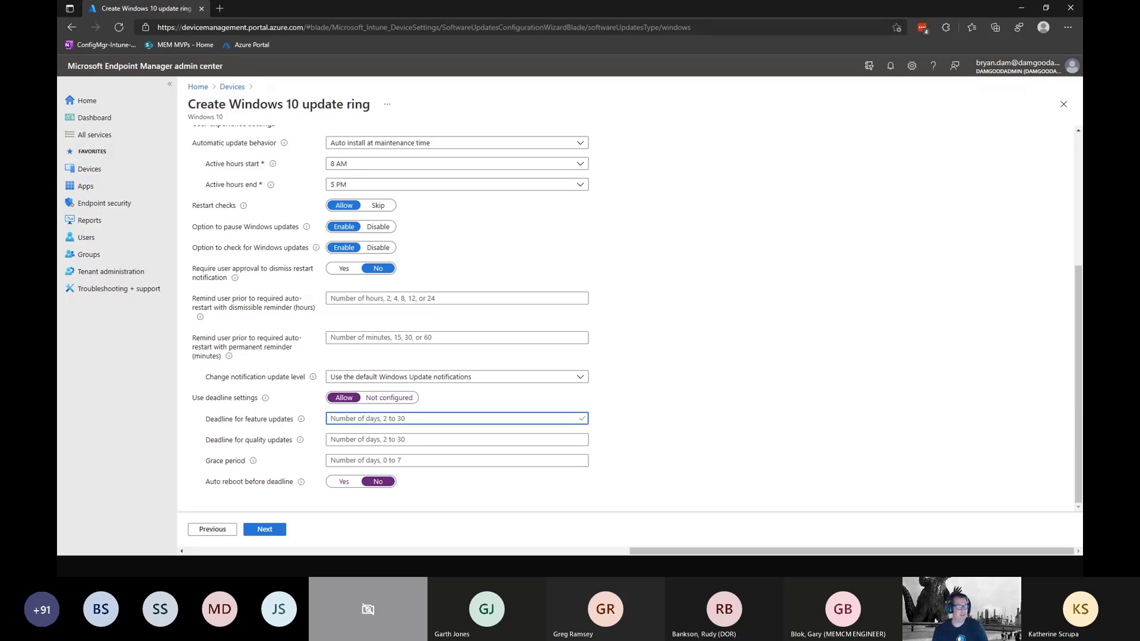
key("alt+Tab")
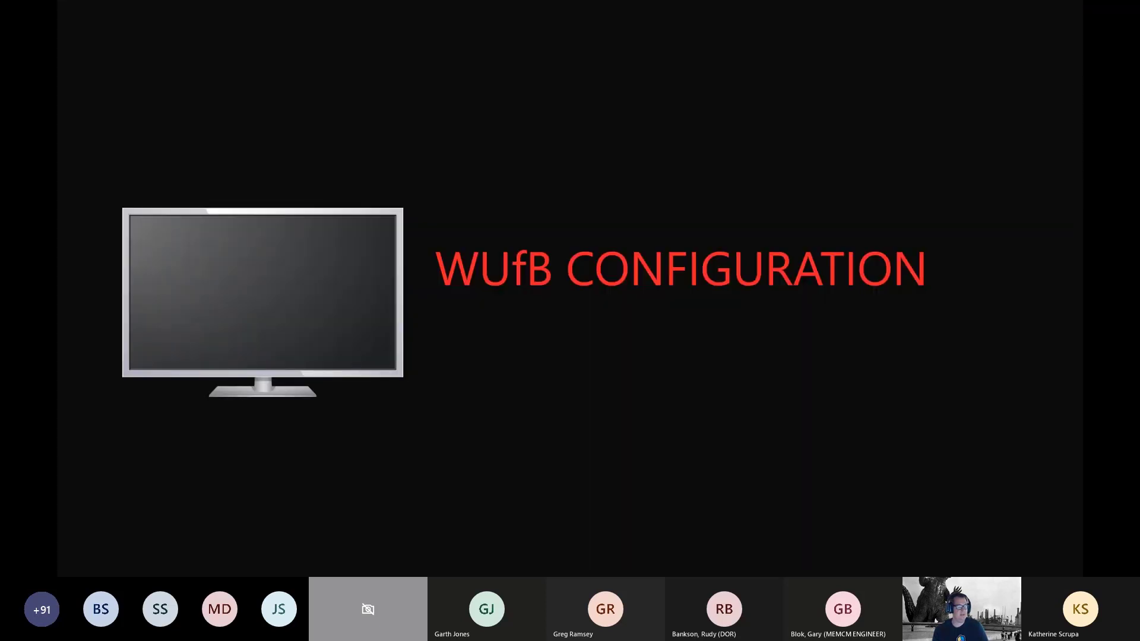
key("alt+Tab")
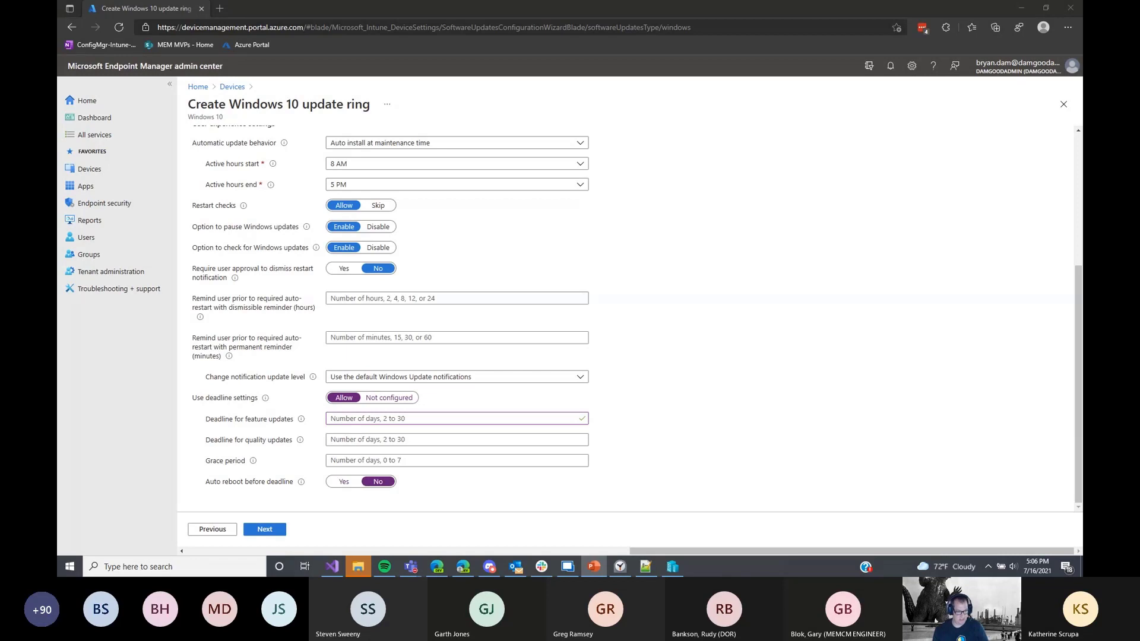
left_click(385, 419)
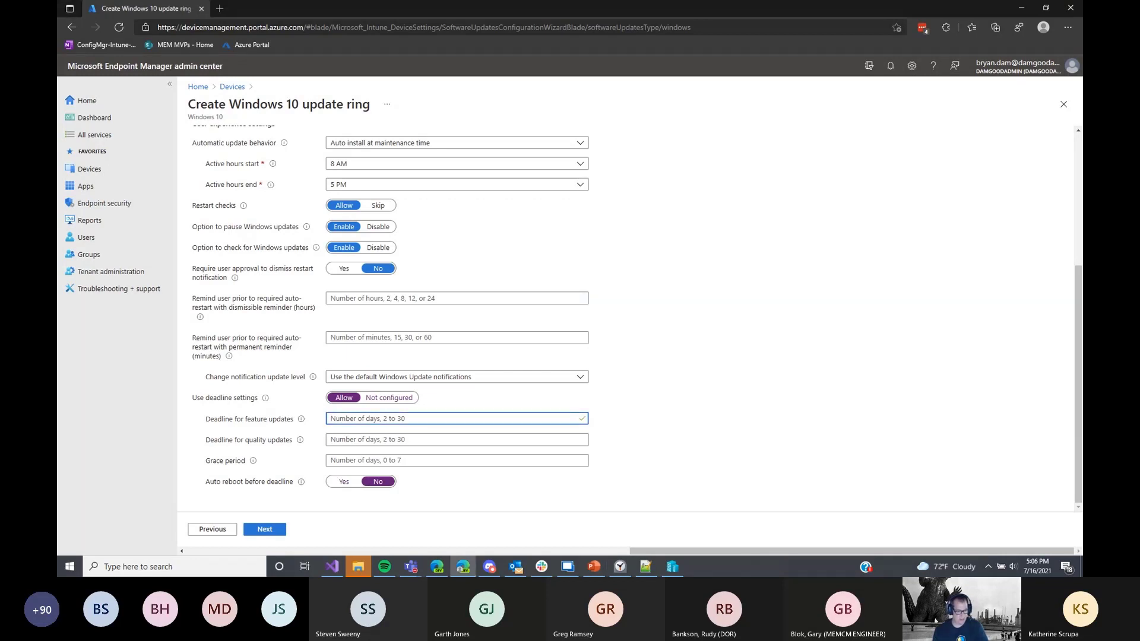
key("alt+Tab")
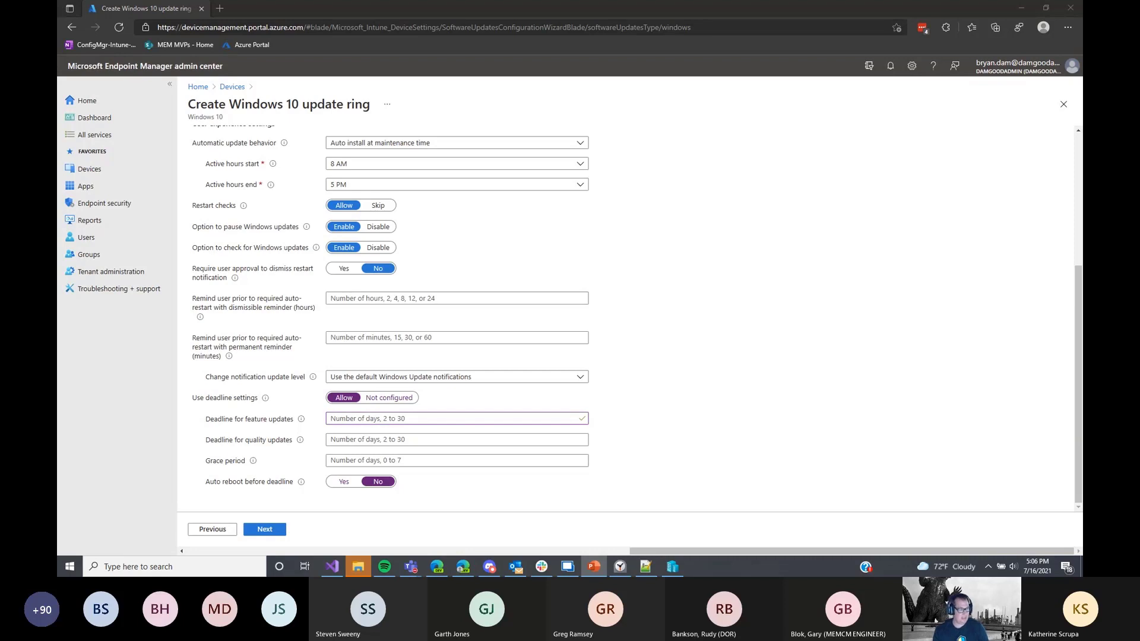
key("alt+Tab")
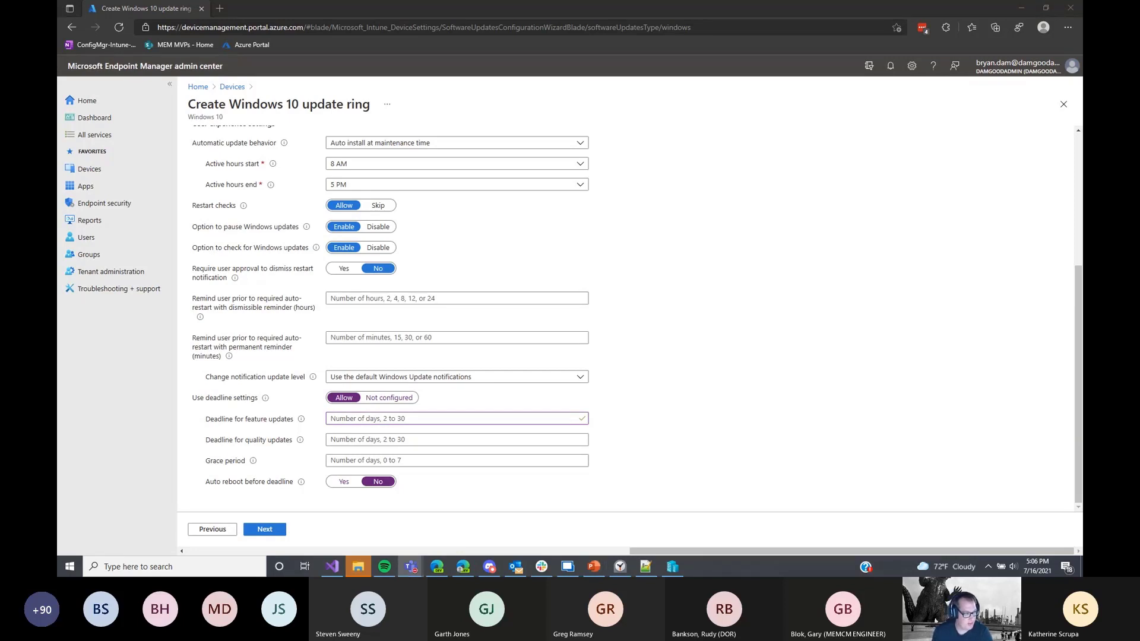
key("alt+Tab")
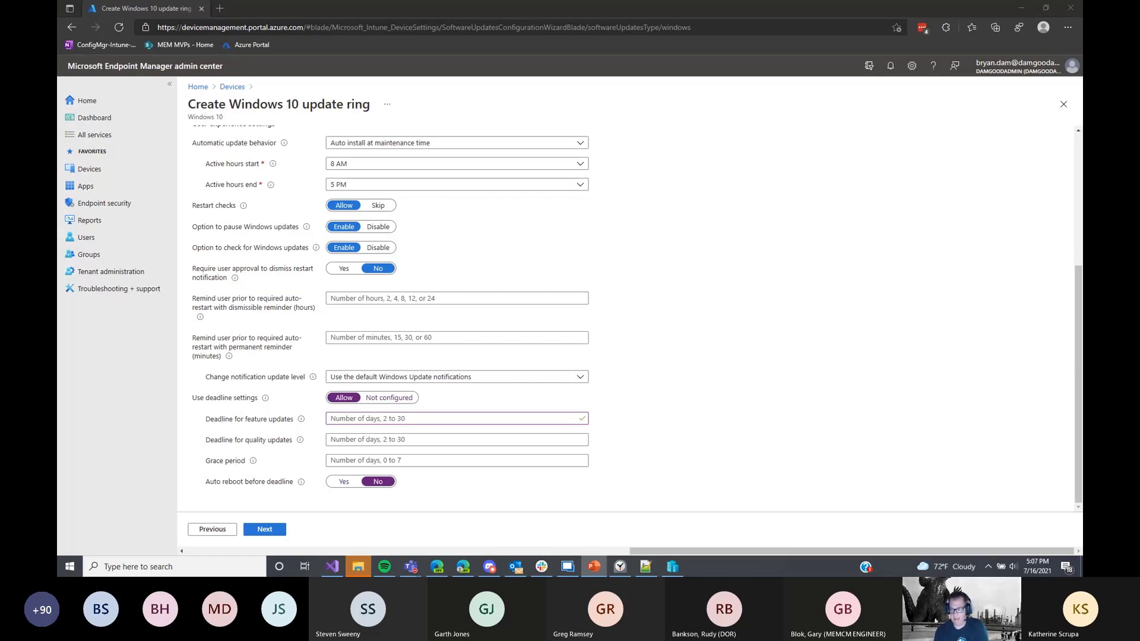
- Set the automatic update behavior in the user experience settings to Notify download
left_click(1080, 374)
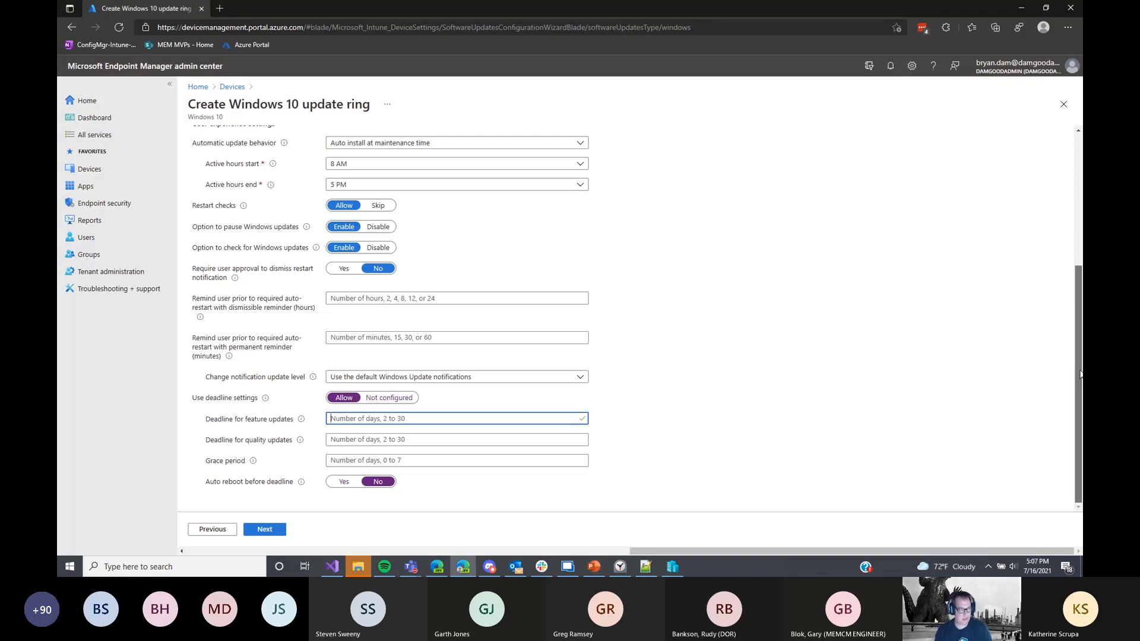
left_click_drag(1080, 374, 1077, 190)
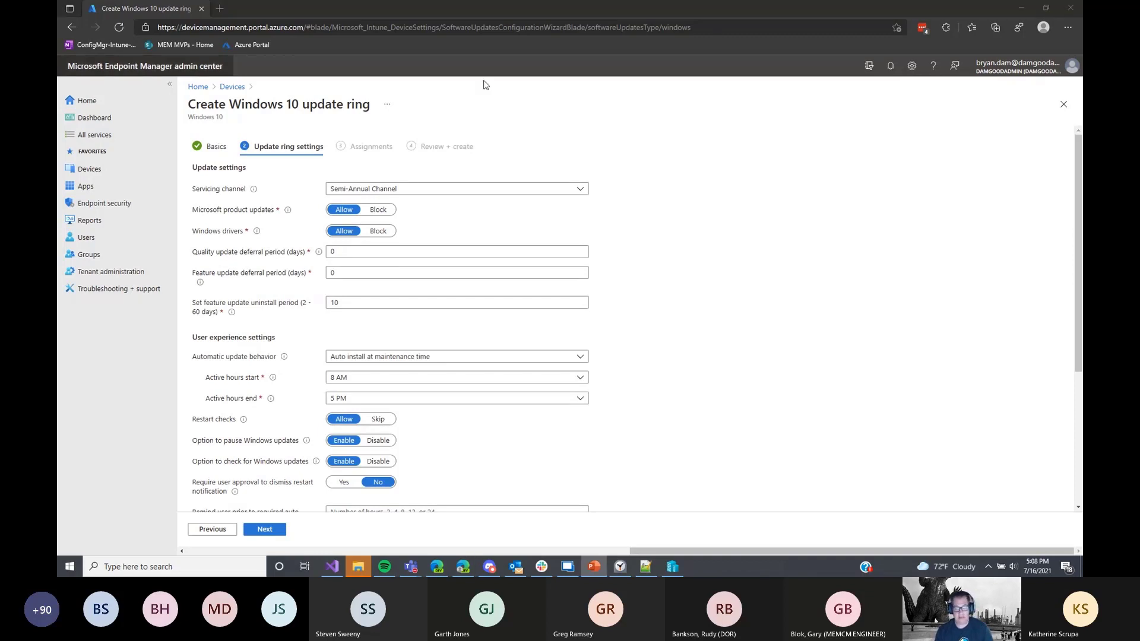
left_click_drag(1079, 255, 1080, 289)
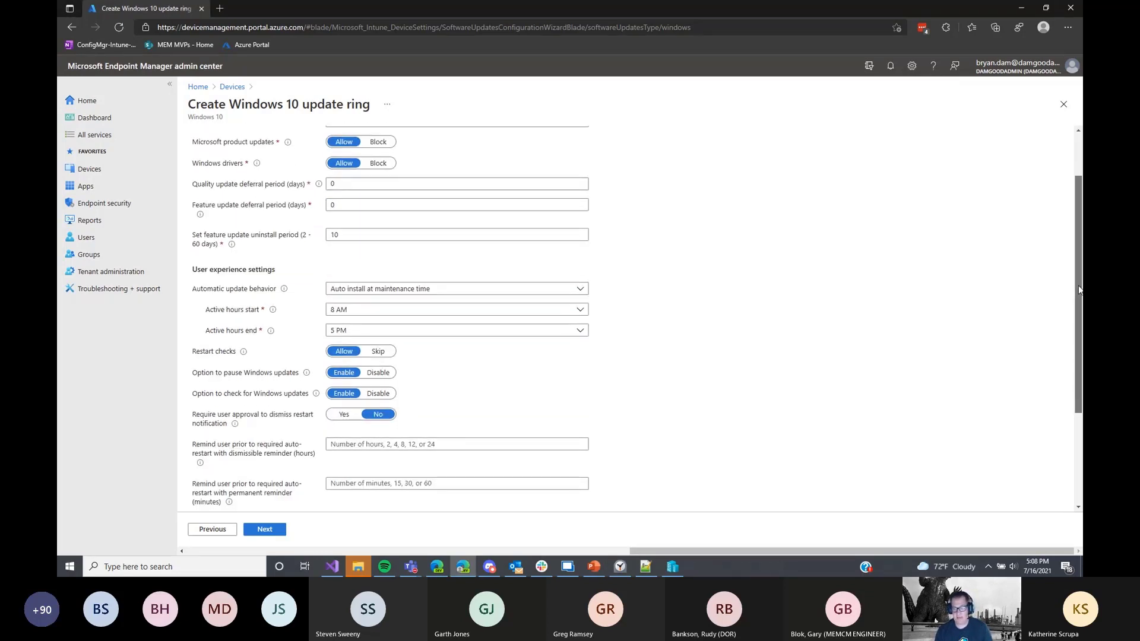
scroll(491, 184, "down", 2)
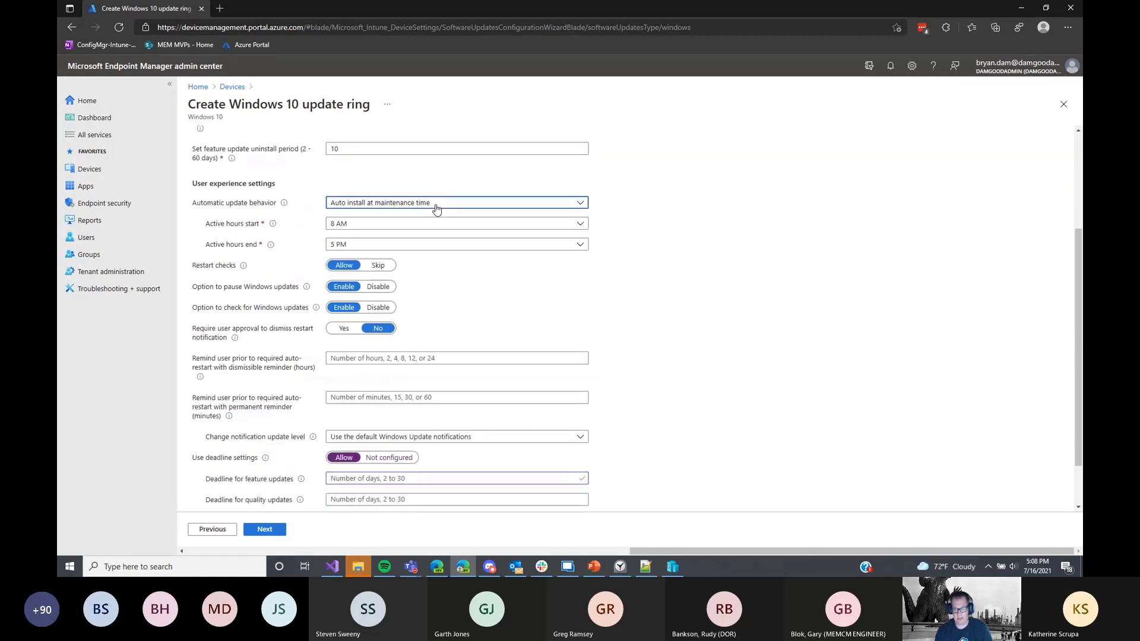
left_click(436, 209)
left_click(403, 217)
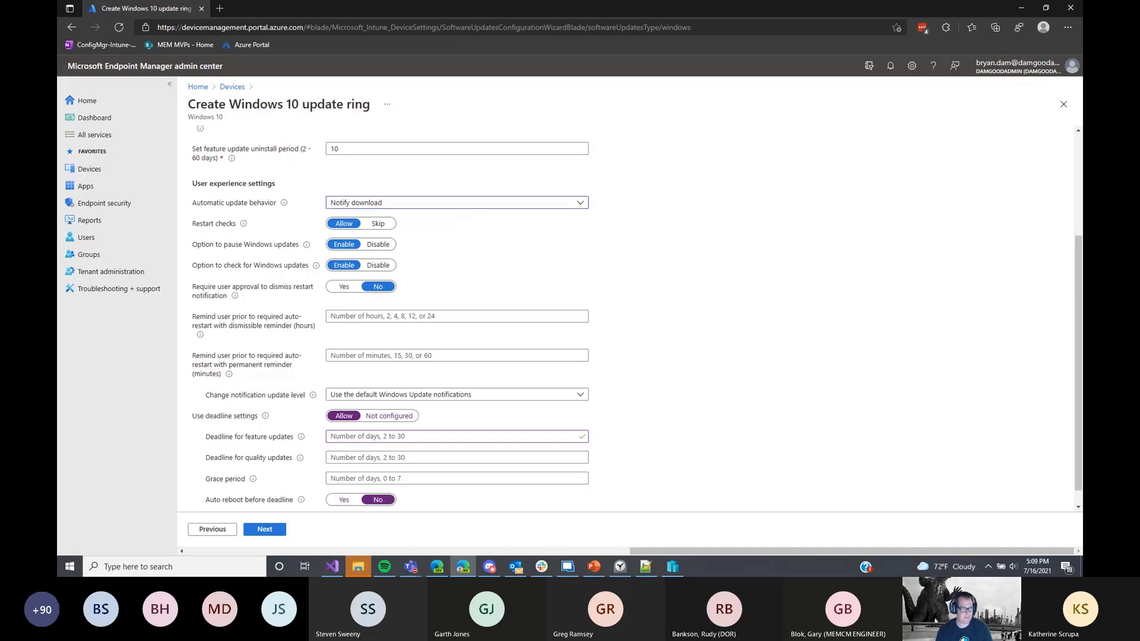
key("alt+Tab")
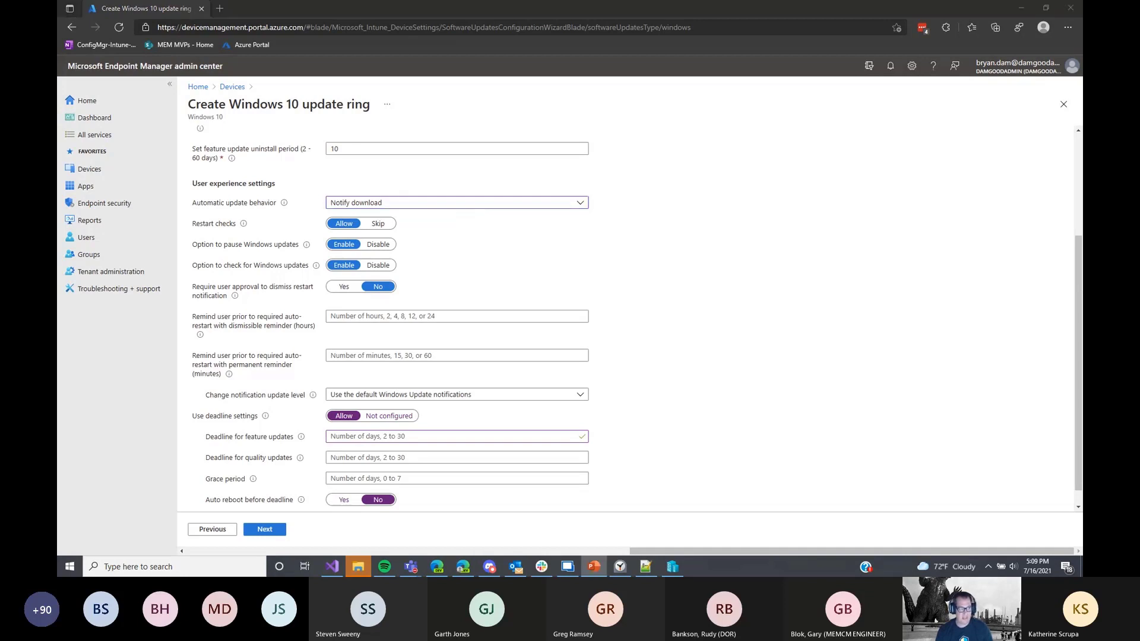
- Switch the automatic update behavior to Auto install at maintenance time, and from there to Auto install and restart at maintenance time
left_click(470, 205)
left_click(462, 236)
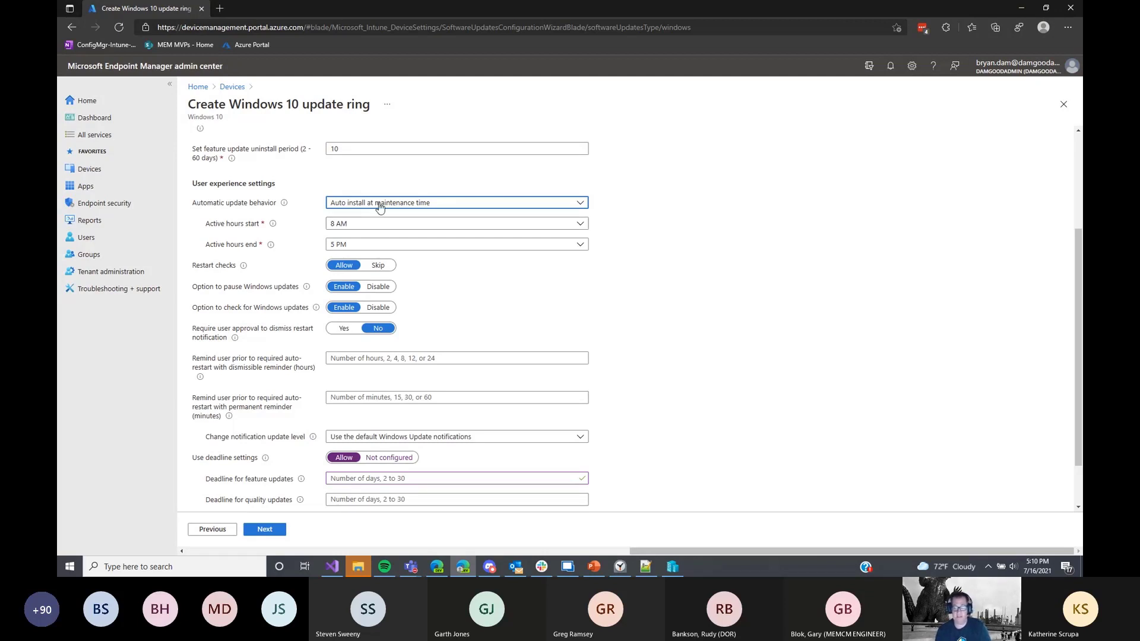
left_click(380, 206)
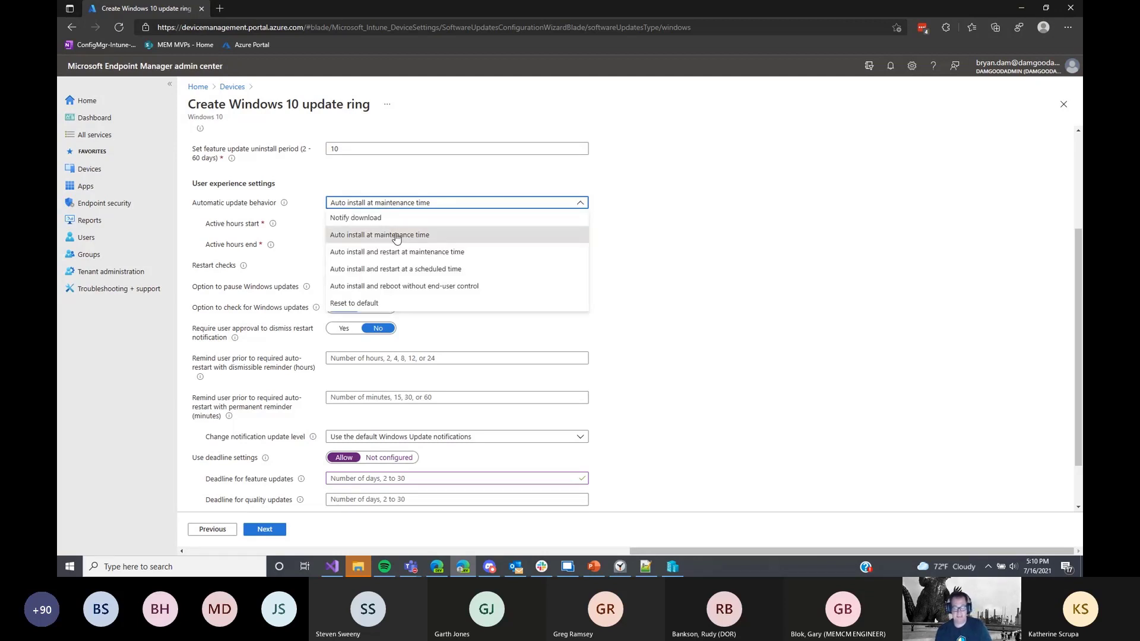
left_click(403, 253)
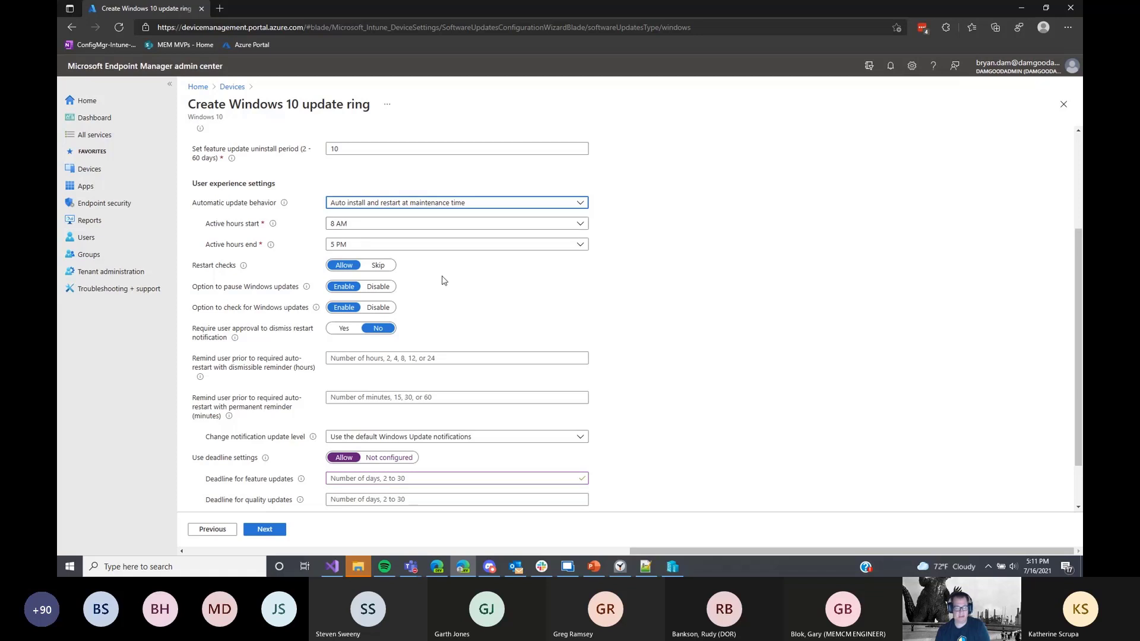
- Set the automatic update behavior to Auto install and restart at a scheduled time
left_click(409, 204)
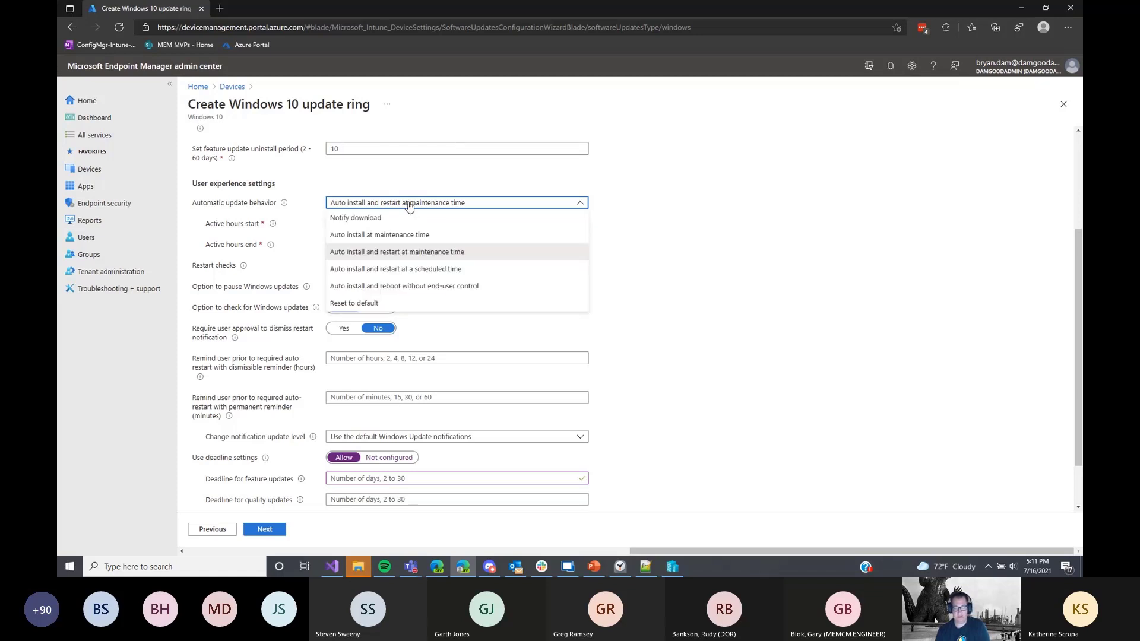
left_click(396, 273)
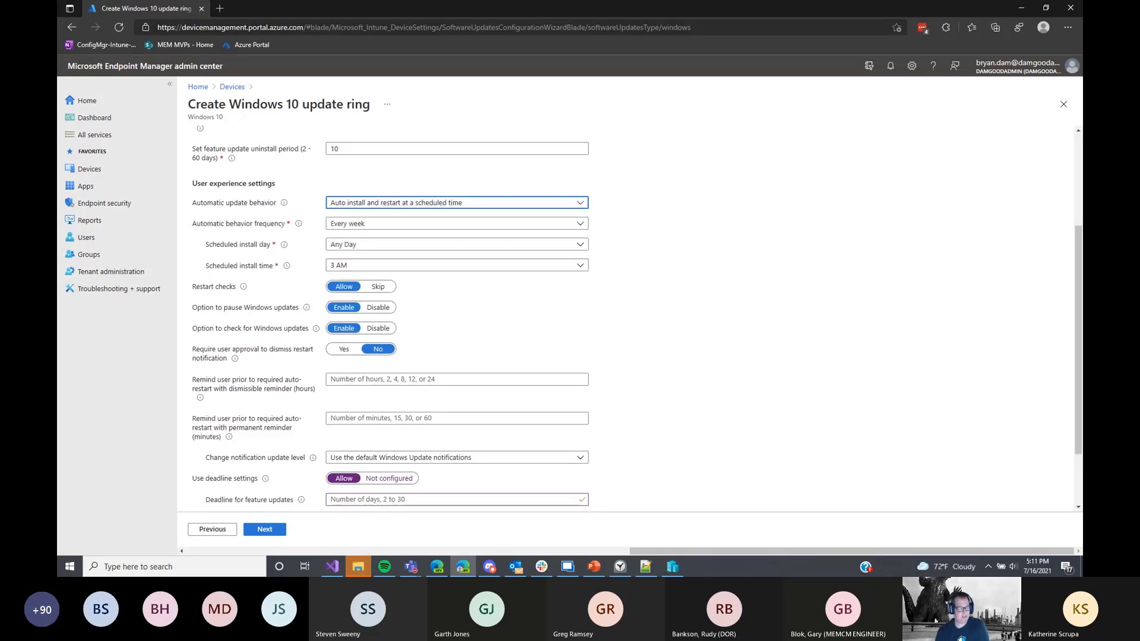
key("alt+Tab")
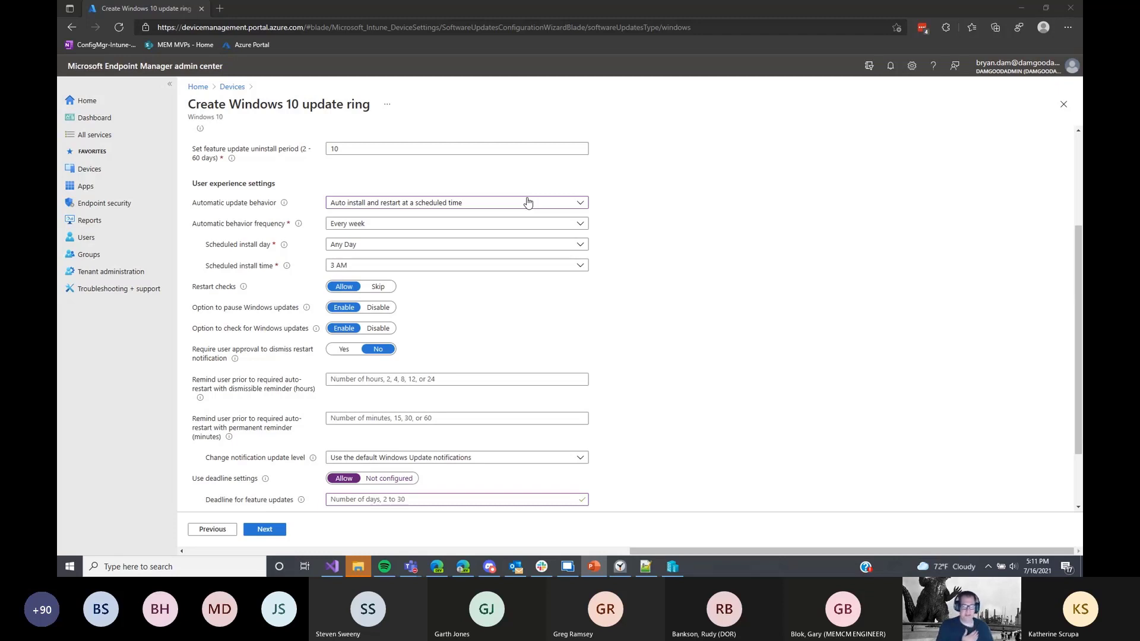
- Limit the automatic behavior frequency to the second week of the month and set the scheduled install day to Tuesday
left_click(425, 225)
left_click(337, 273)
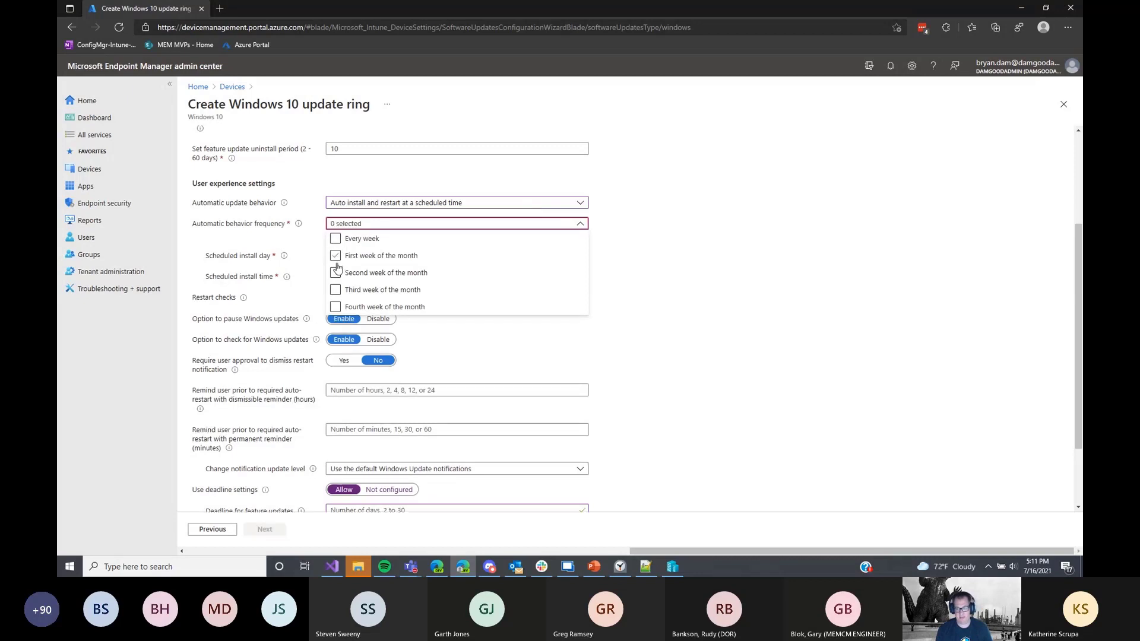
left_click(716, 270)
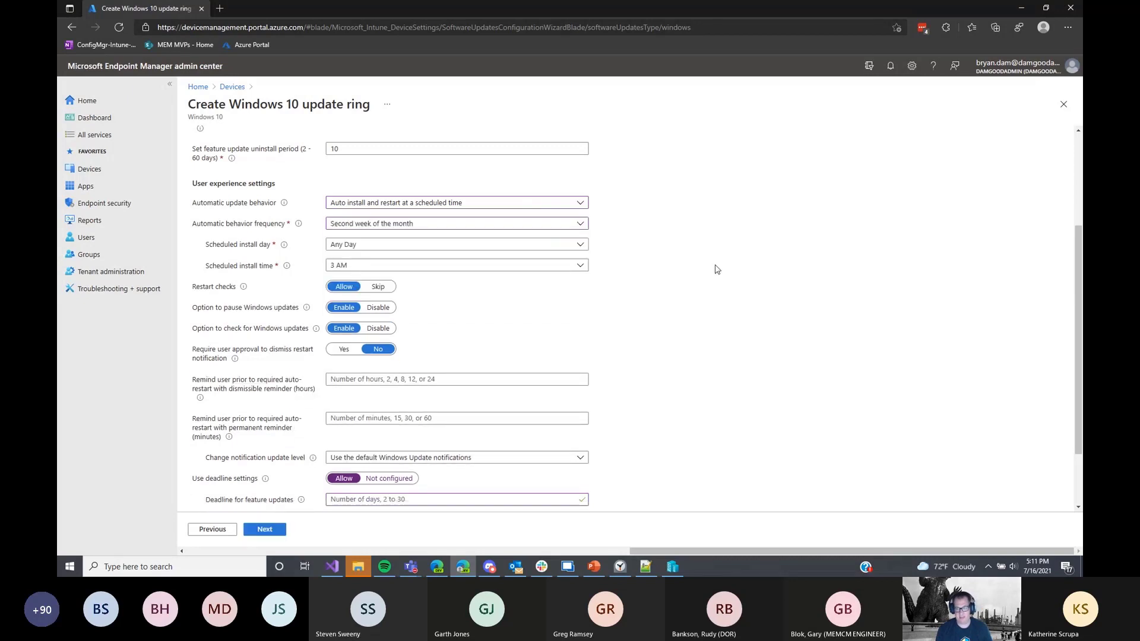
left_click(403, 247)
left_click(344, 311)
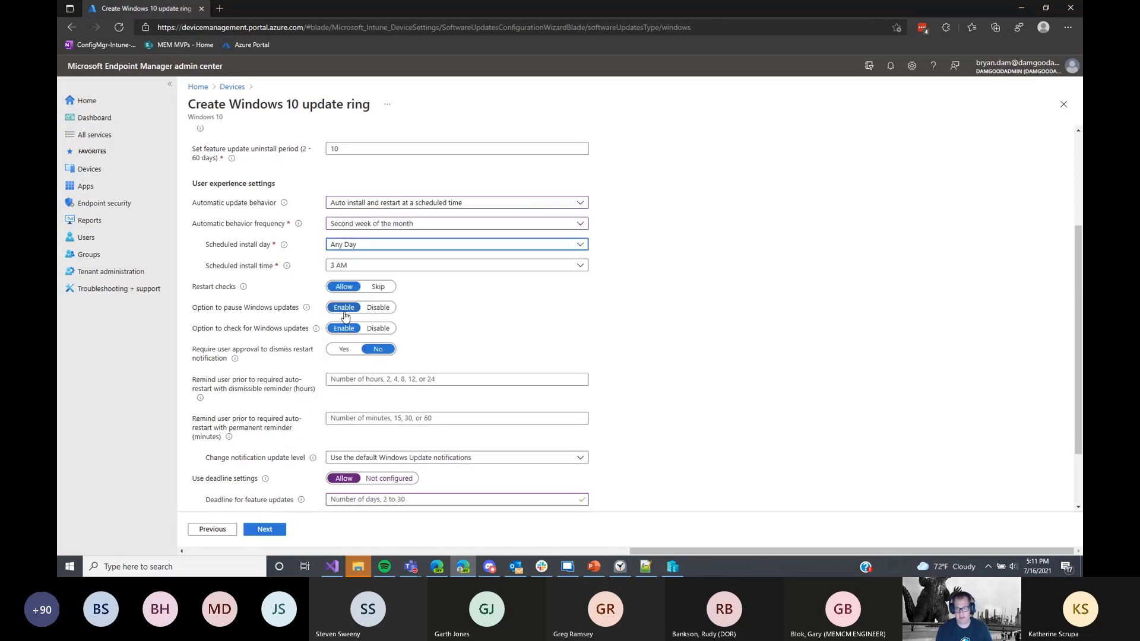
- Set the scheduled install time to 6 AM, and change it to 8 PM
left_click(415, 266)
left_click(378, 385)
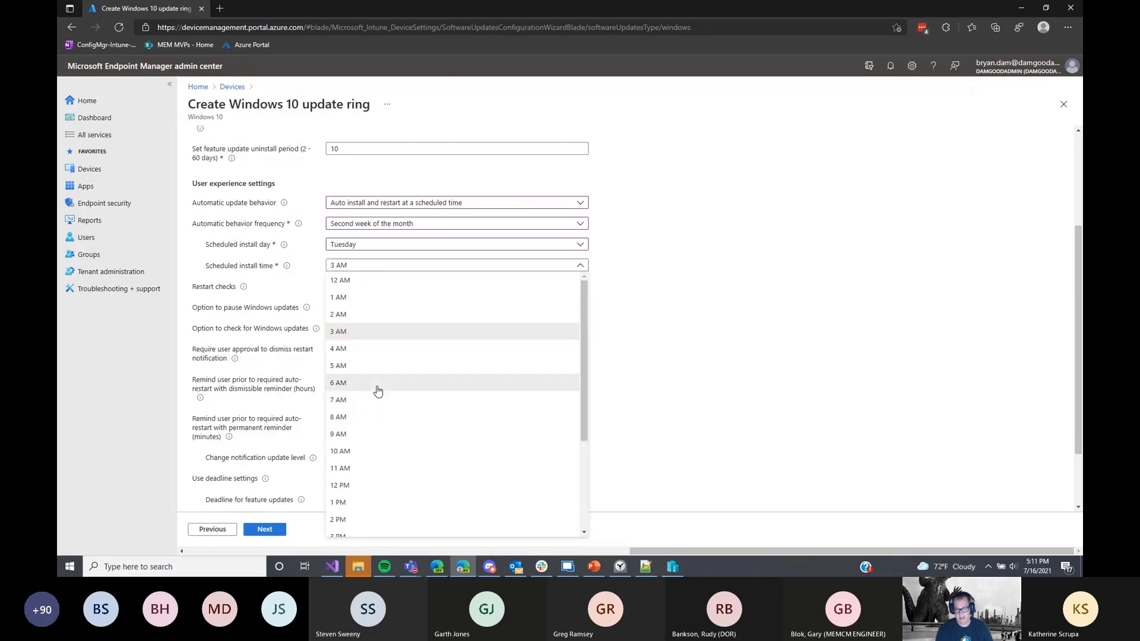
left_click(579, 267)
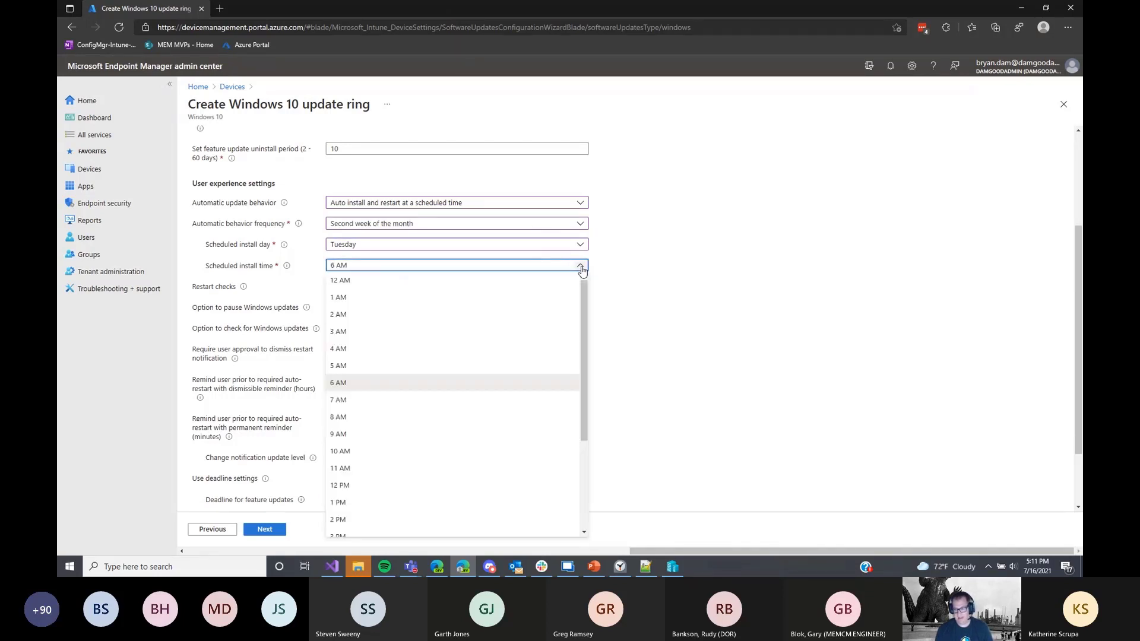
left_click_drag(590, 312, 587, 446)
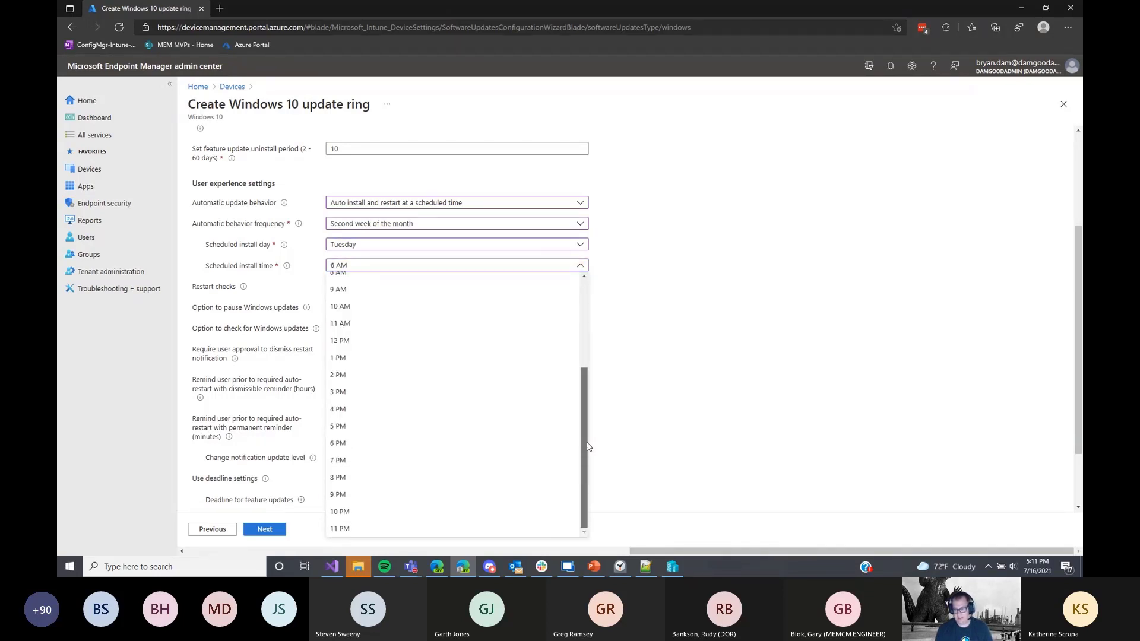
left_click(365, 479)
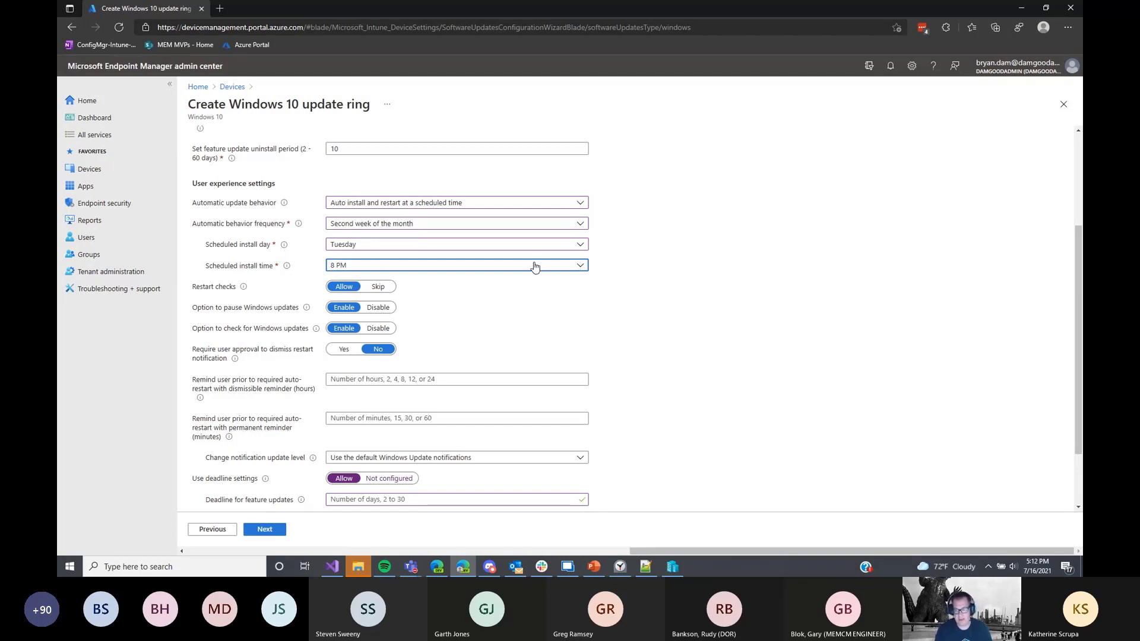
- Change the automatic behavior frequency to only the third week of the month
left_click(378, 226)
left_click(354, 290)
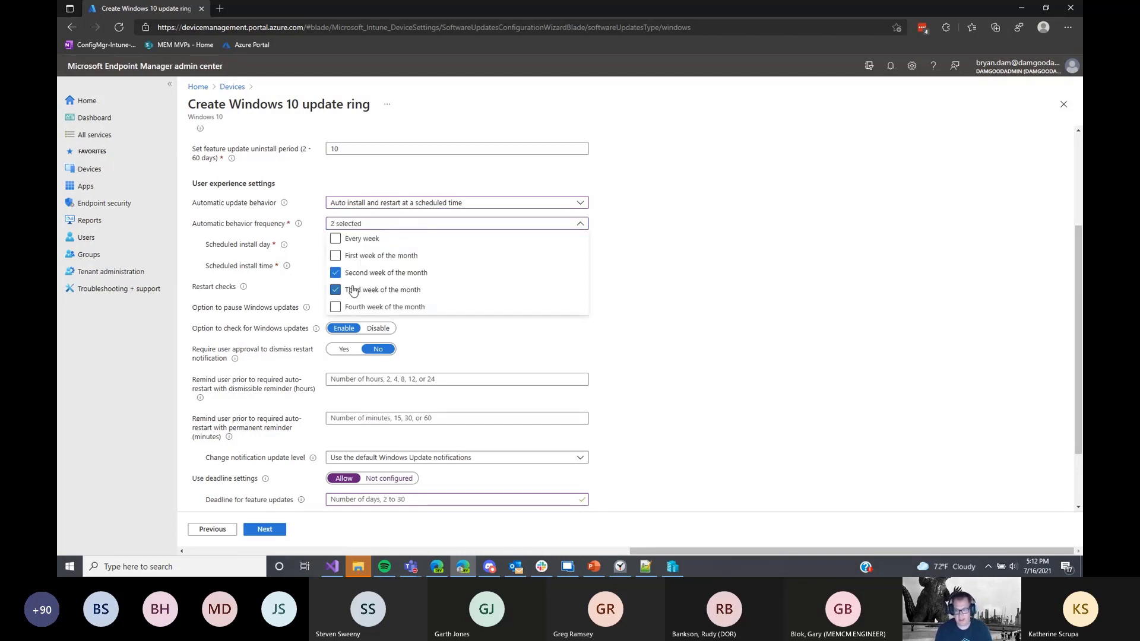
left_click(337, 274)
left_click(717, 253)
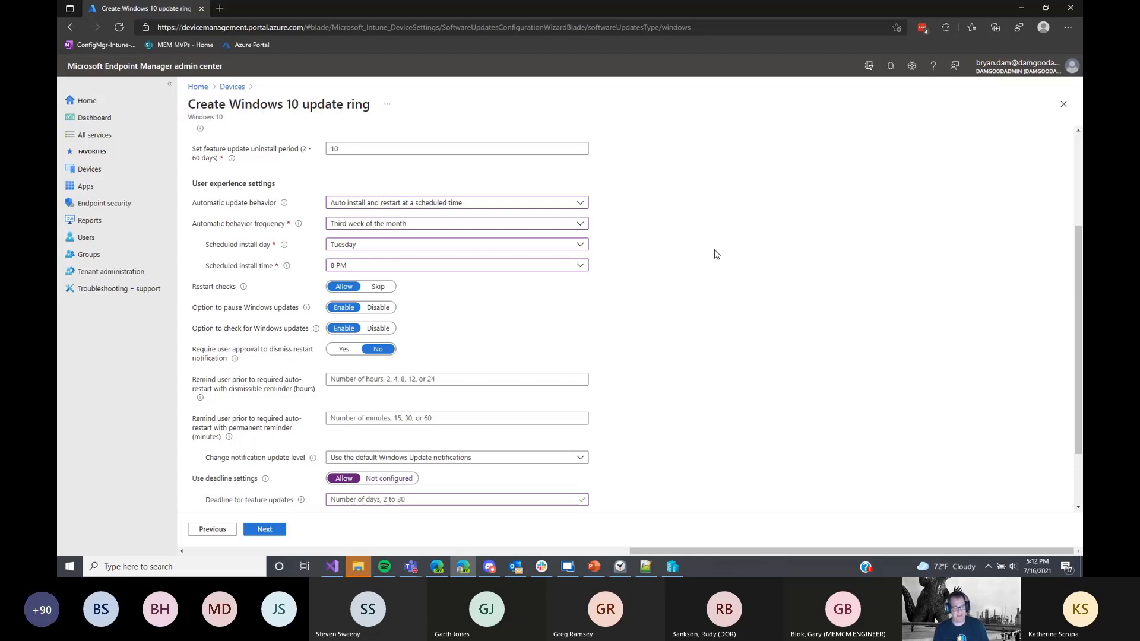
key("alt+Tab")
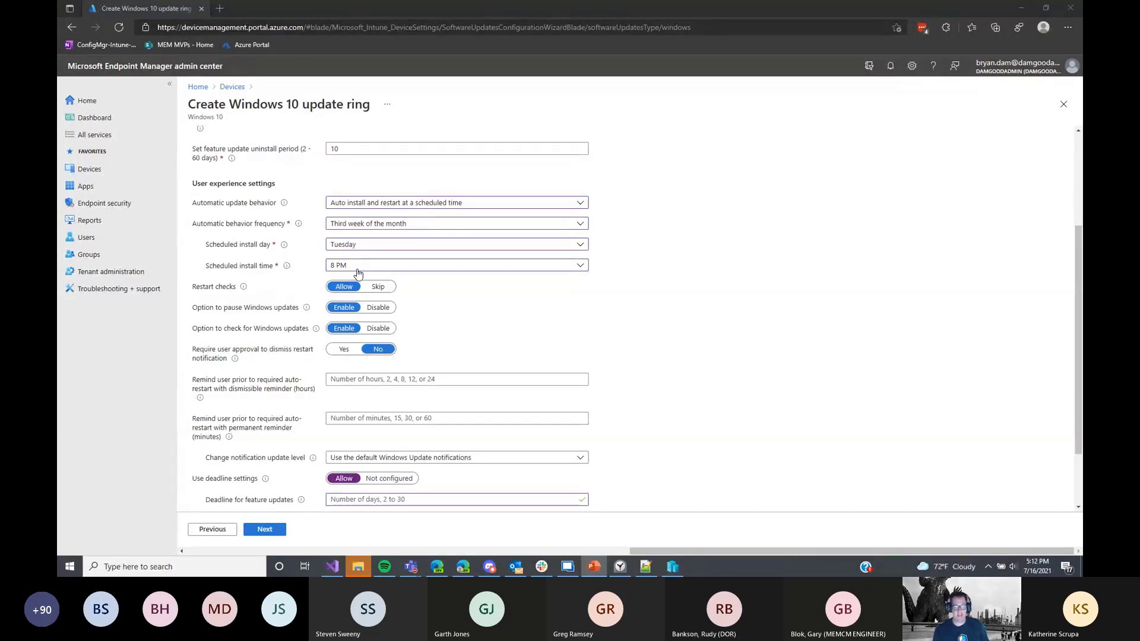
- Set the deadline for quality updates to 3 days in the deadline settings
scroll(1078, 355, "down", 1)
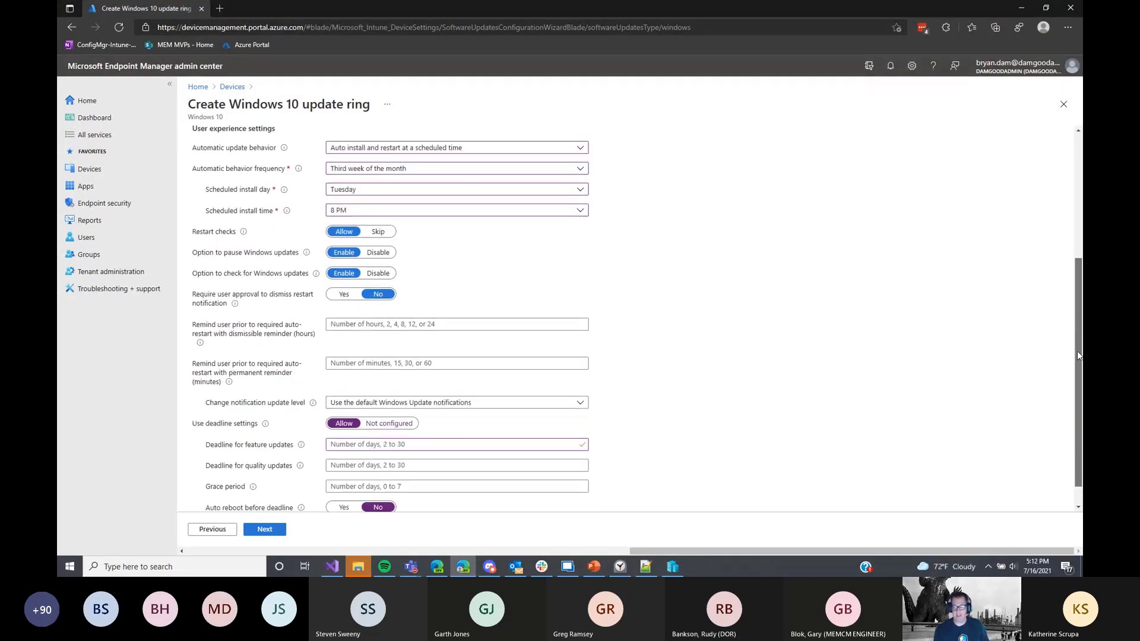
left_click_drag(1078, 355, 1078, 368)
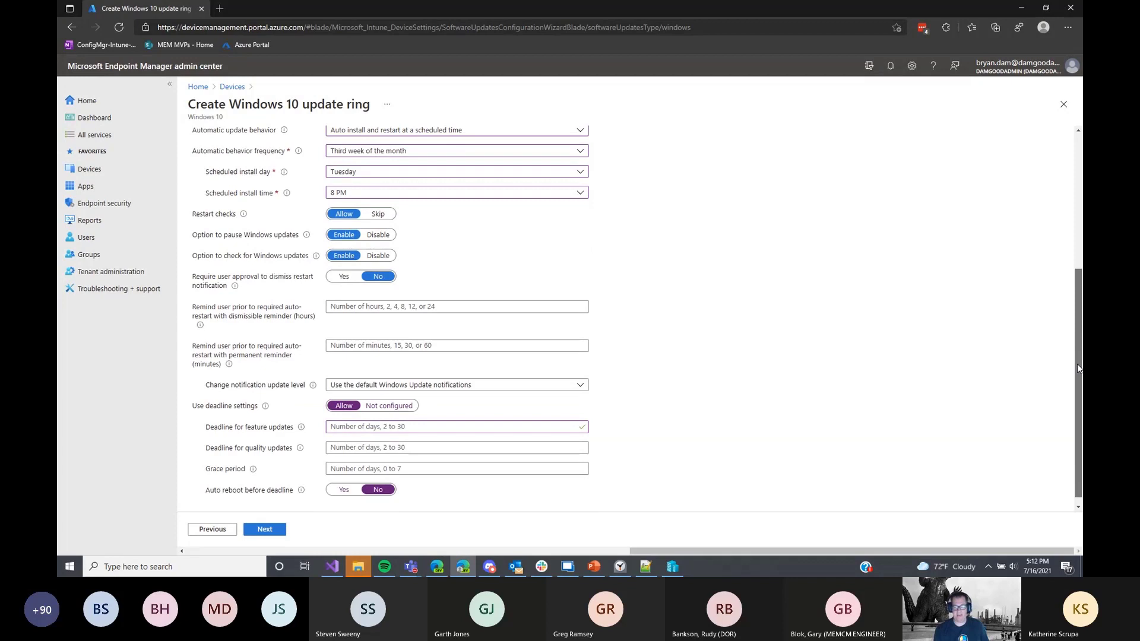
scroll(1078, 368, "up", 1)
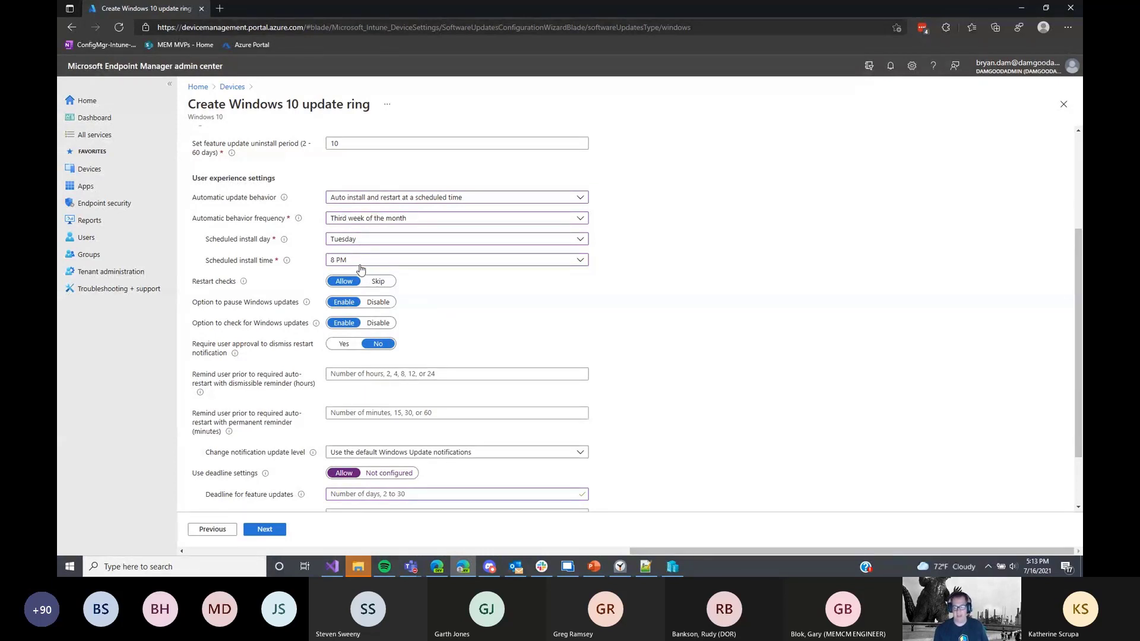
scroll(360, 269, "down", 2)
left_click(358, 439)
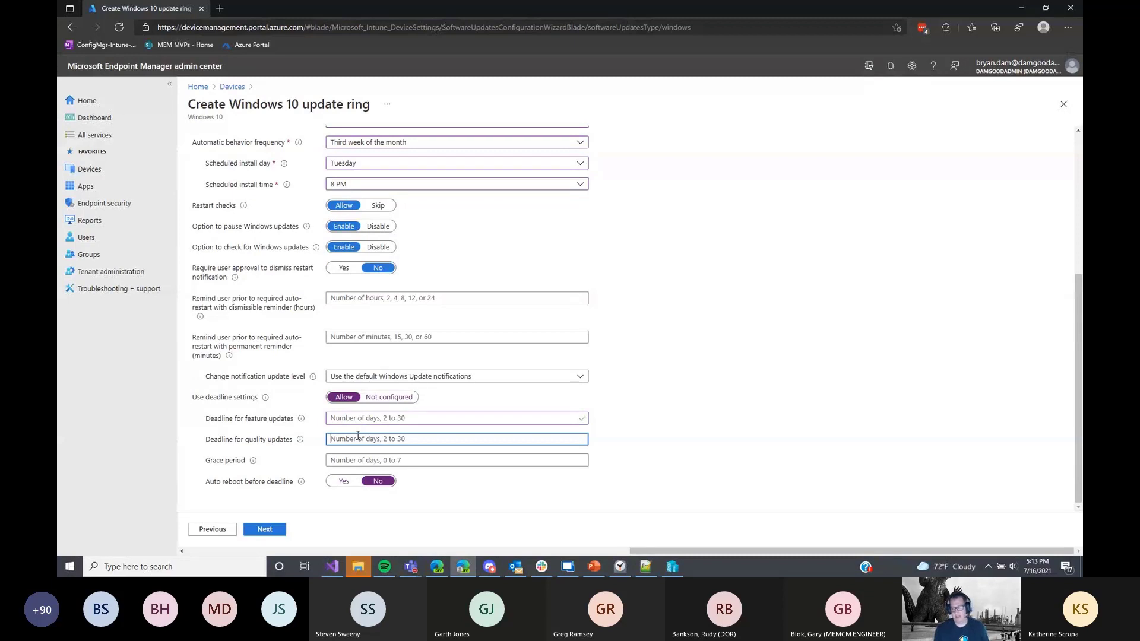
type("3")
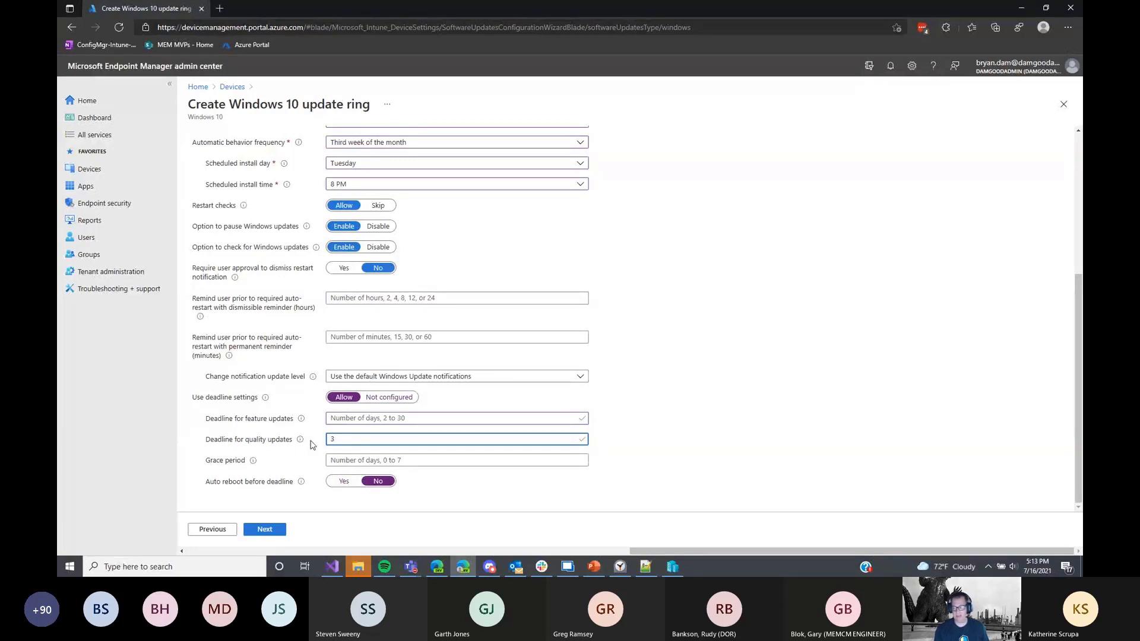
- Set the automatic update behavior to Auto install and reboot without end-user control
scroll(285, 410, "up", 5)
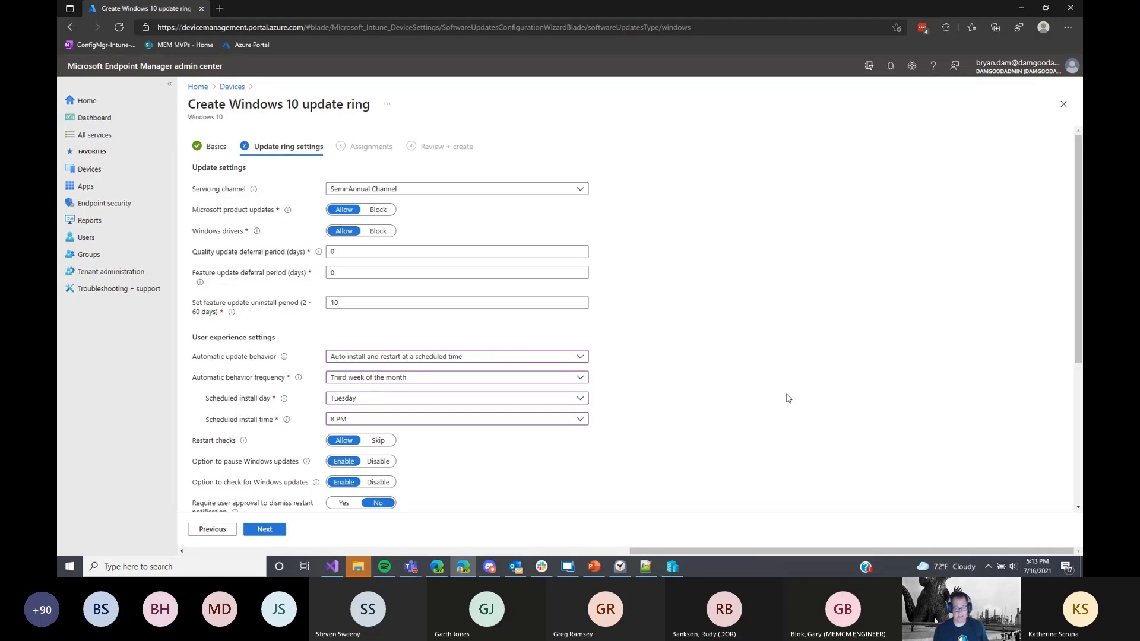
left_click_drag(1074, 255, 1071, 330)
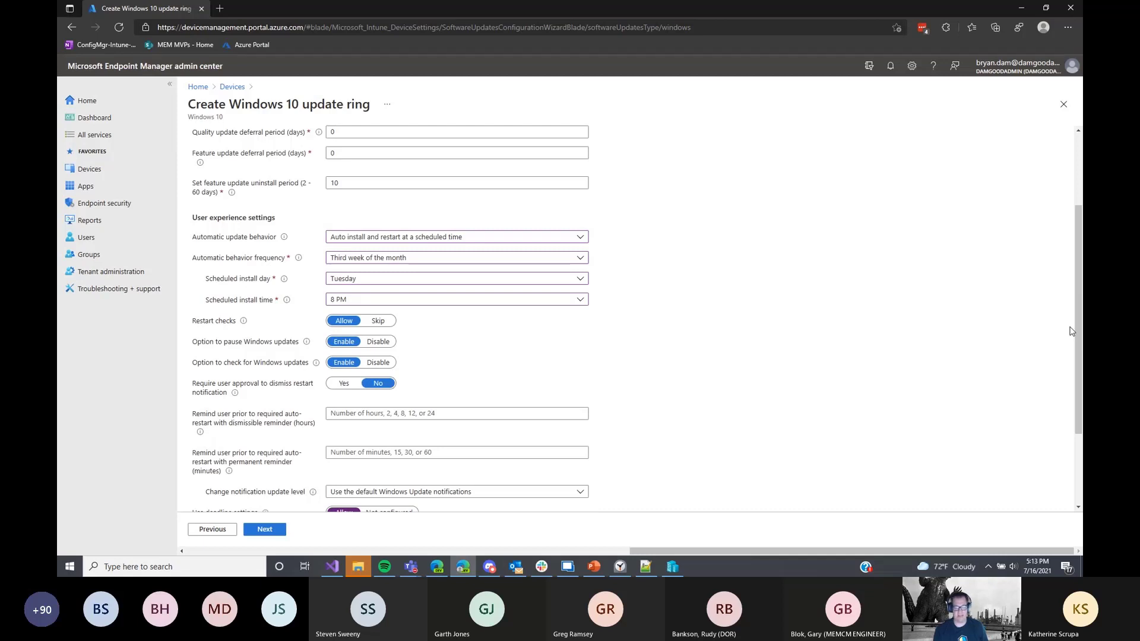
left_click(411, 238)
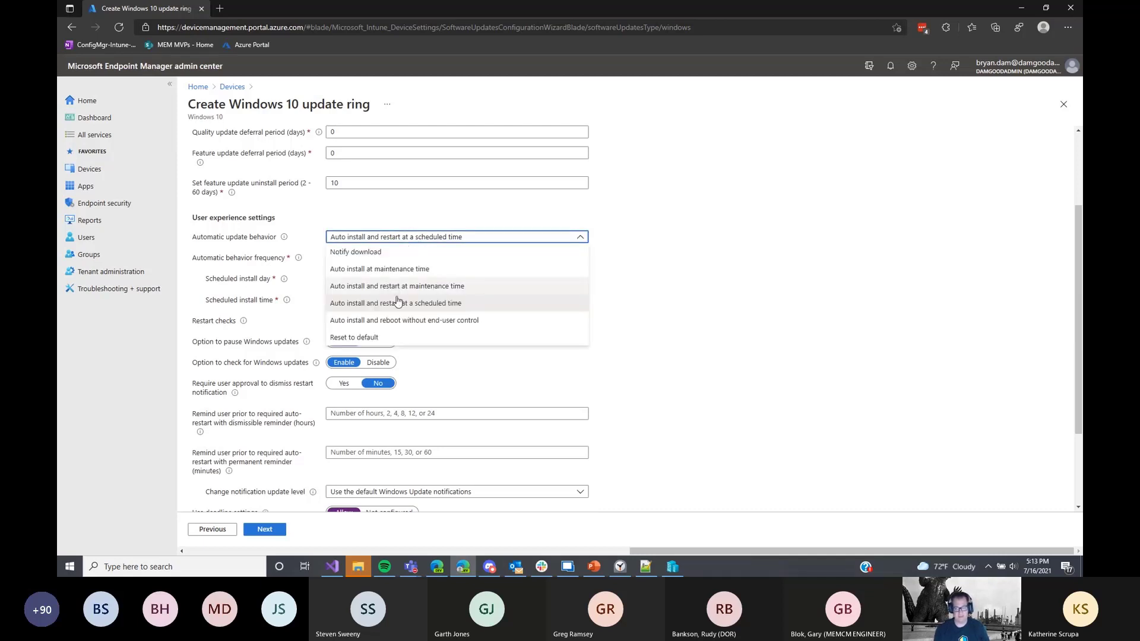
left_click(395, 321)
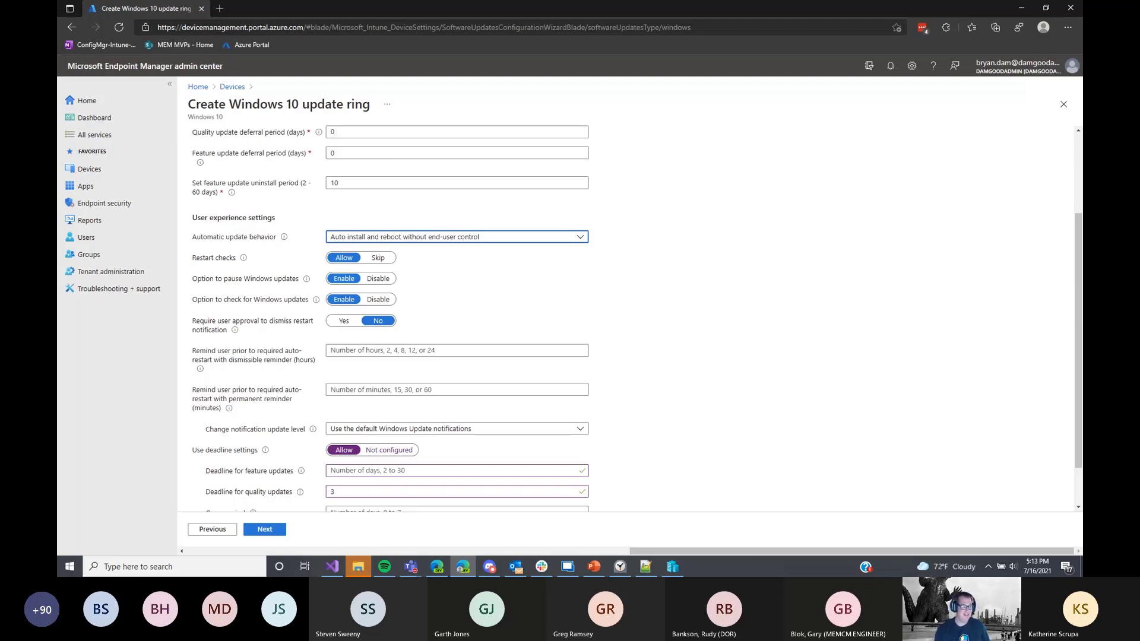
key("alt+Tab")
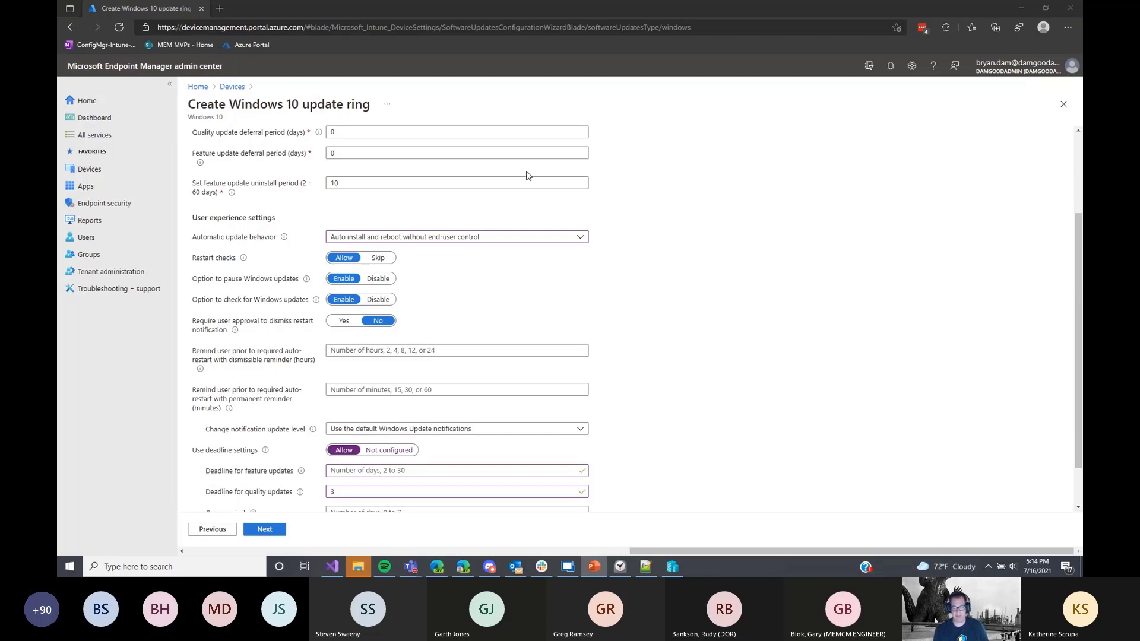
- Change the automatic update behavior to Reset to default and look over the other available behaviors
left_click(481, 240)
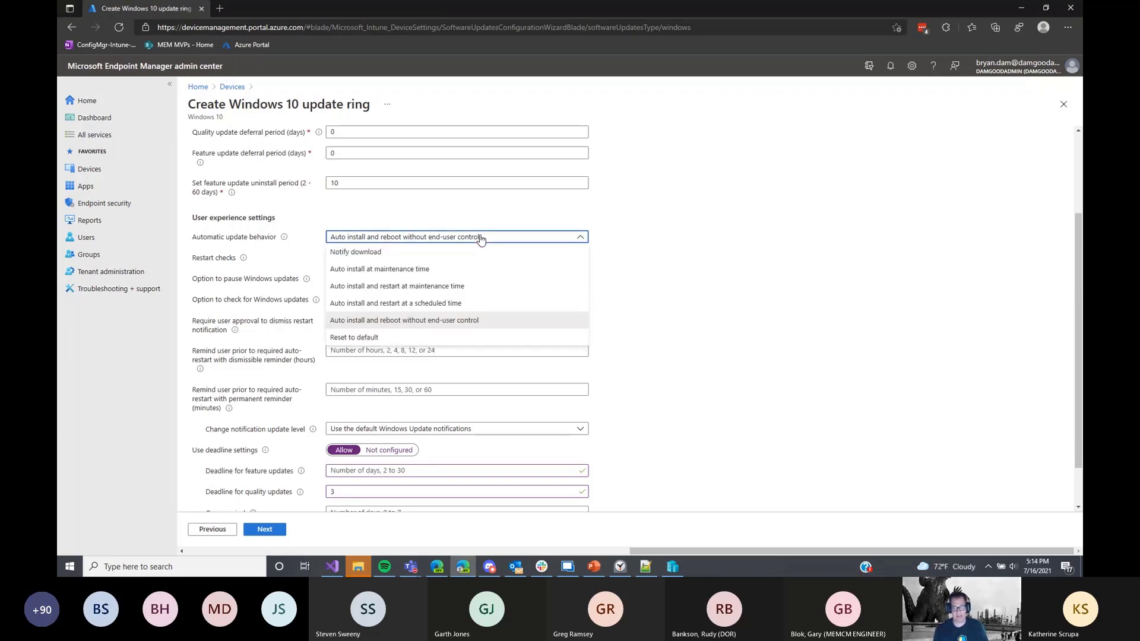
left_click(384, 337)
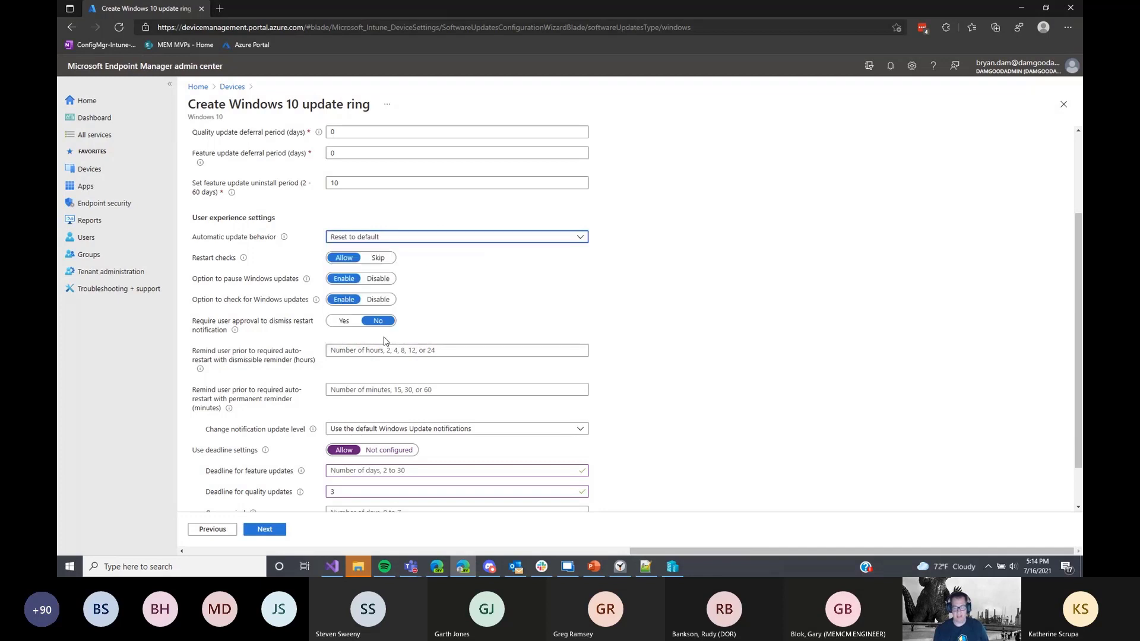
key("alt+Tab")
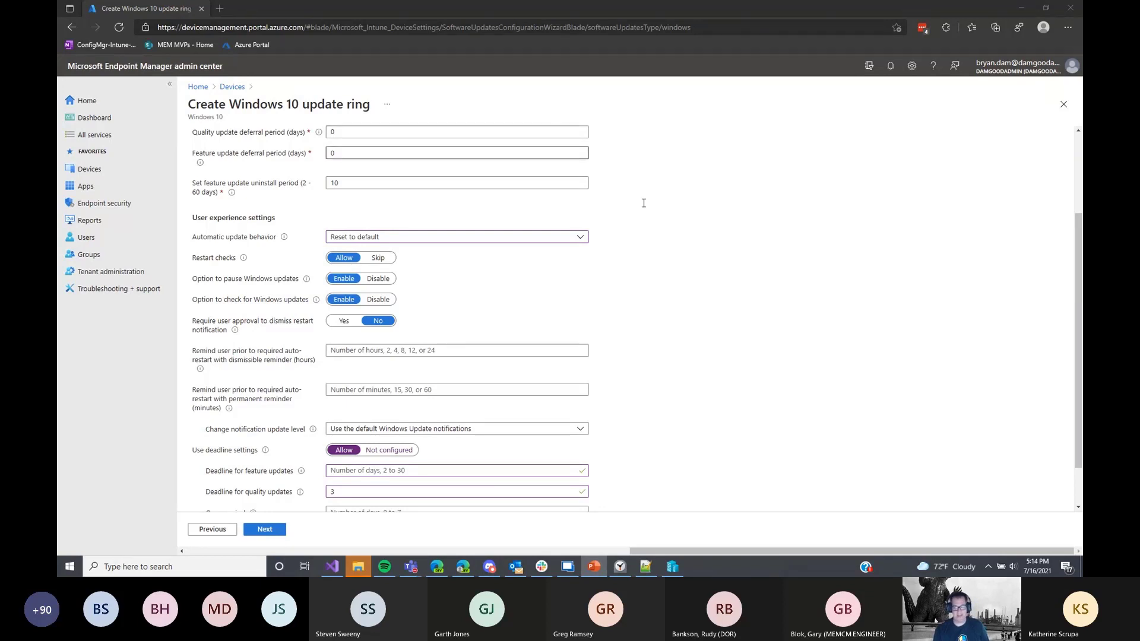
left_click(553, 237)
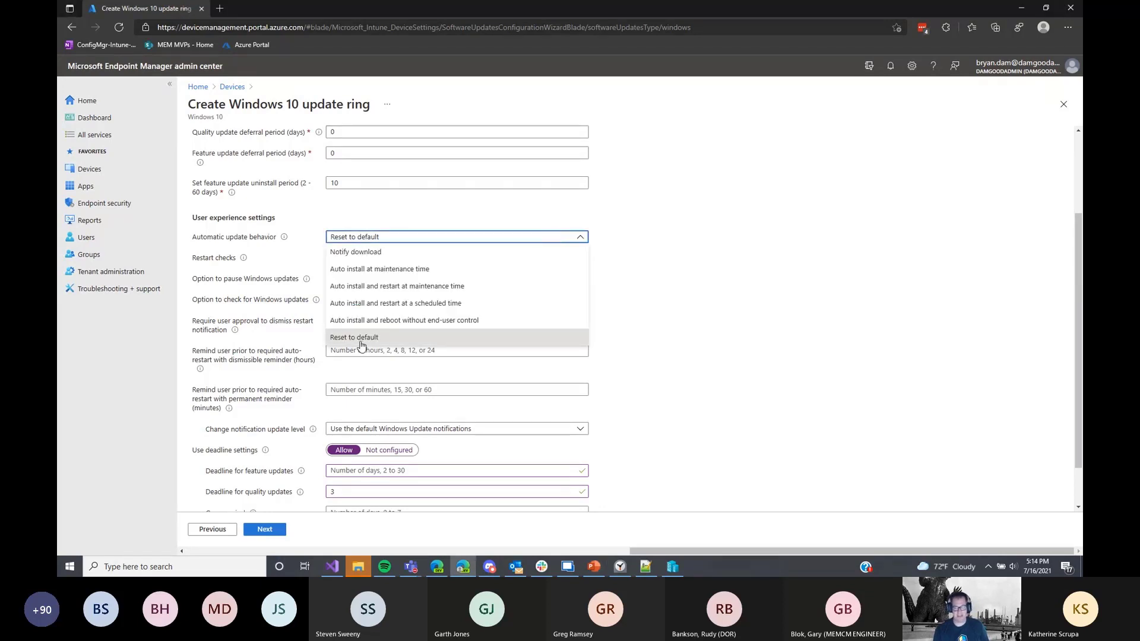
left_click(884, 247)
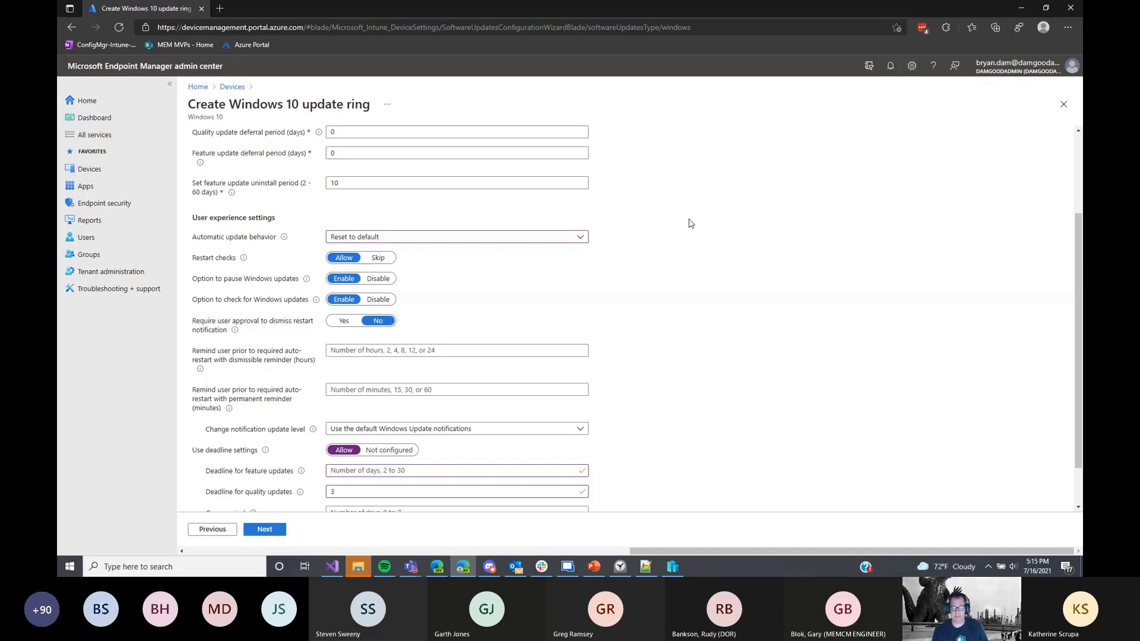
- Try the automatic update behaviors for restart at maintenance time and at a scheduled time, and return the setting to Reset to default
left_click(539, 240)
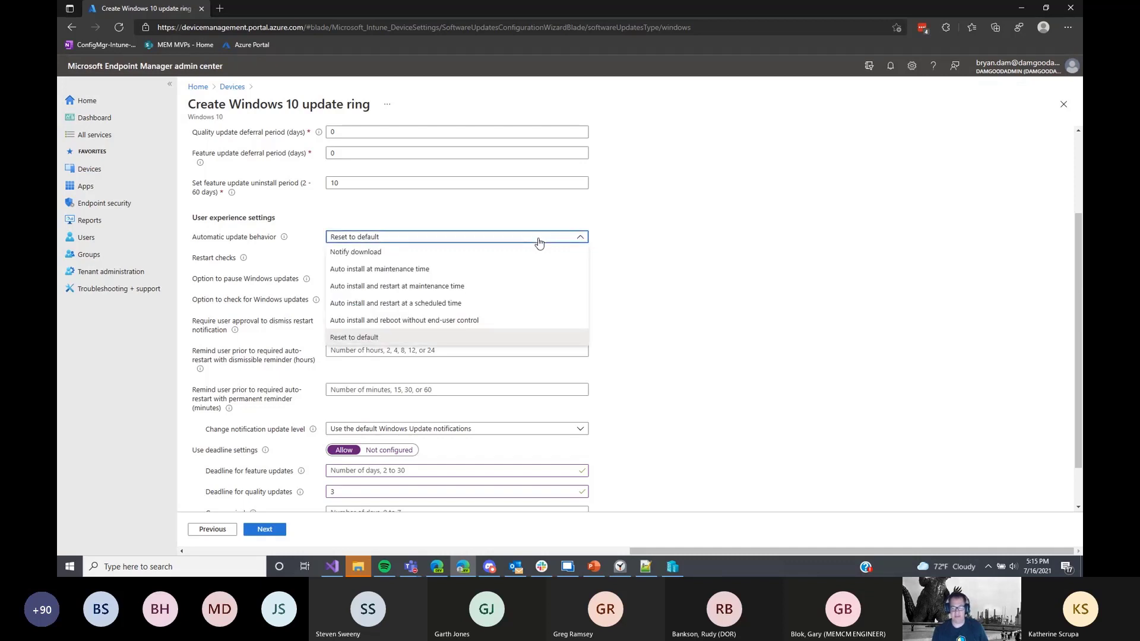
left_click(429, 287)
left_click(387, 240)
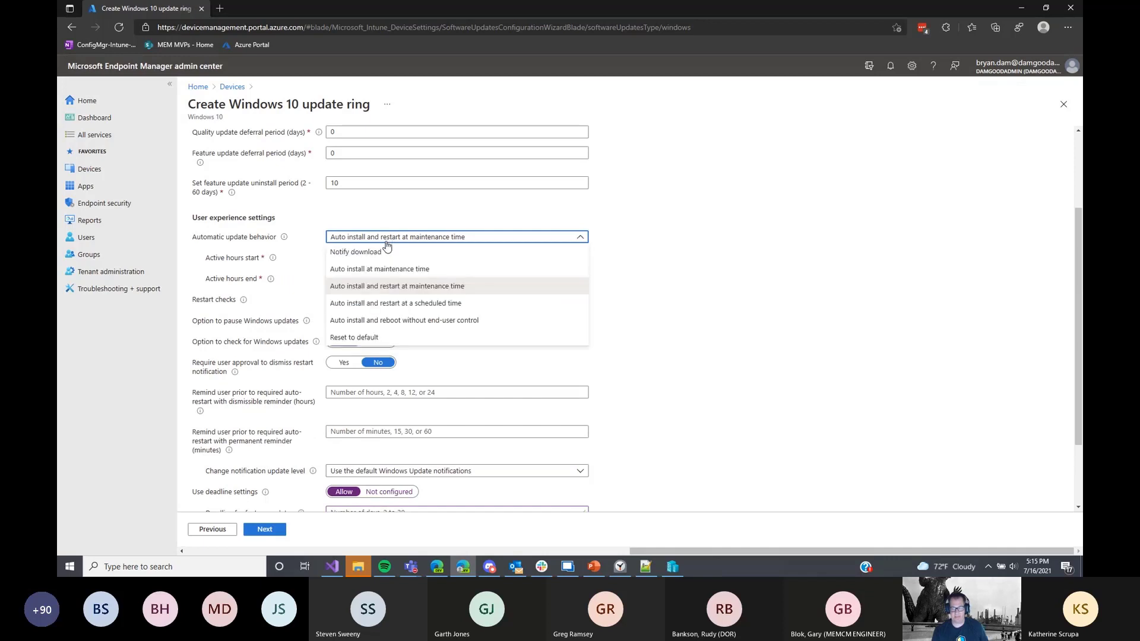
left_click(380, 299)
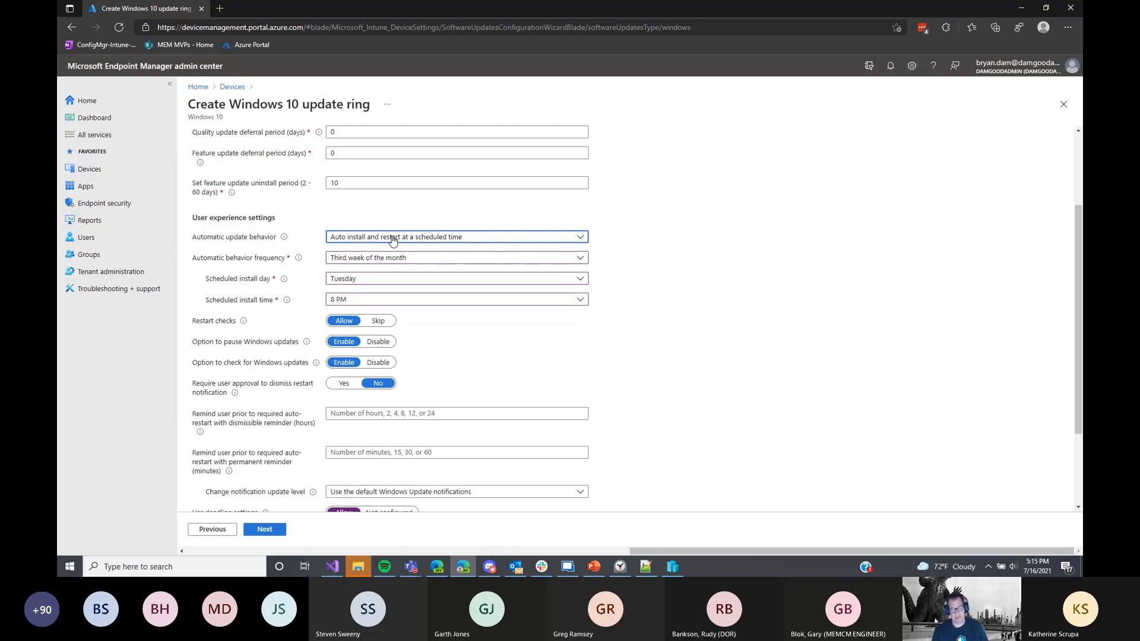
left_click(392, 239)
left_click(365, 343)
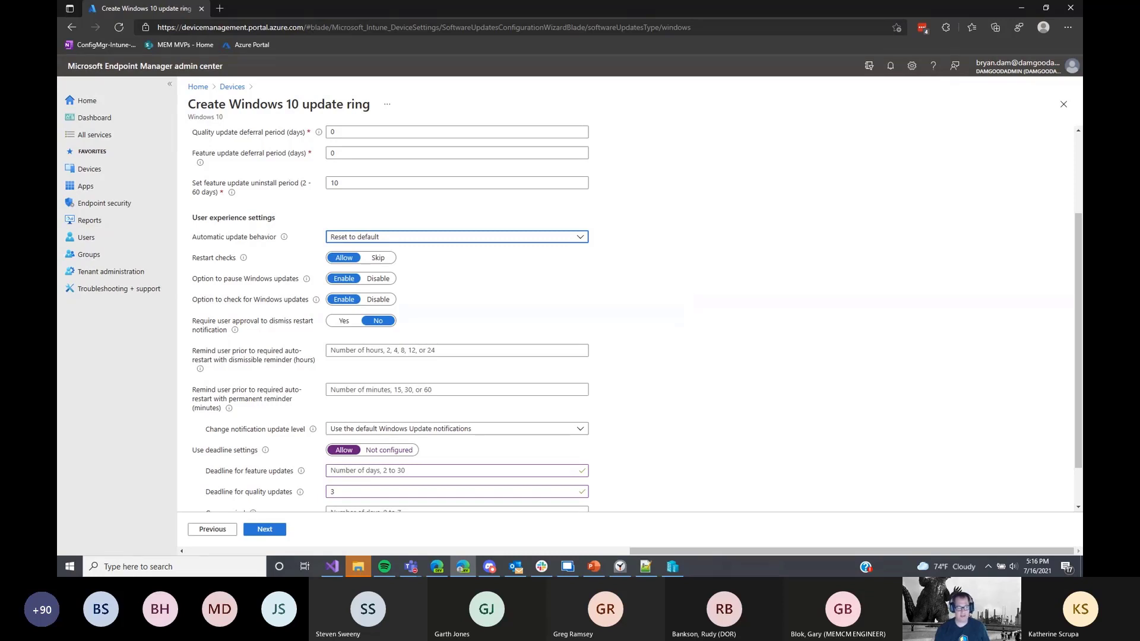
key("alt+Tab")
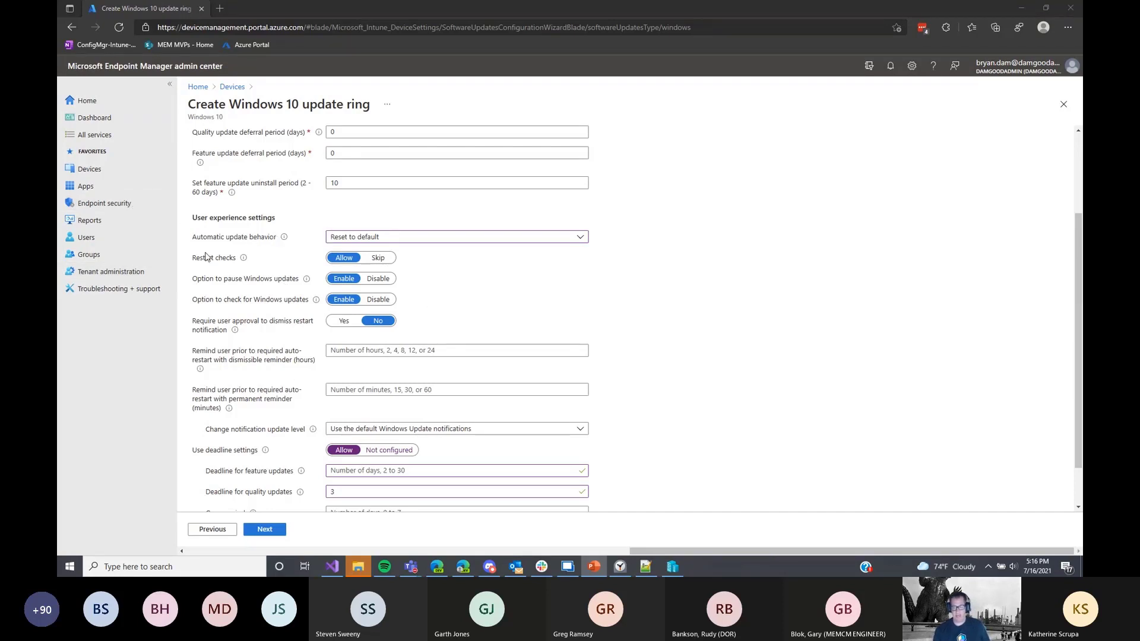
mouse_move(243, 260)
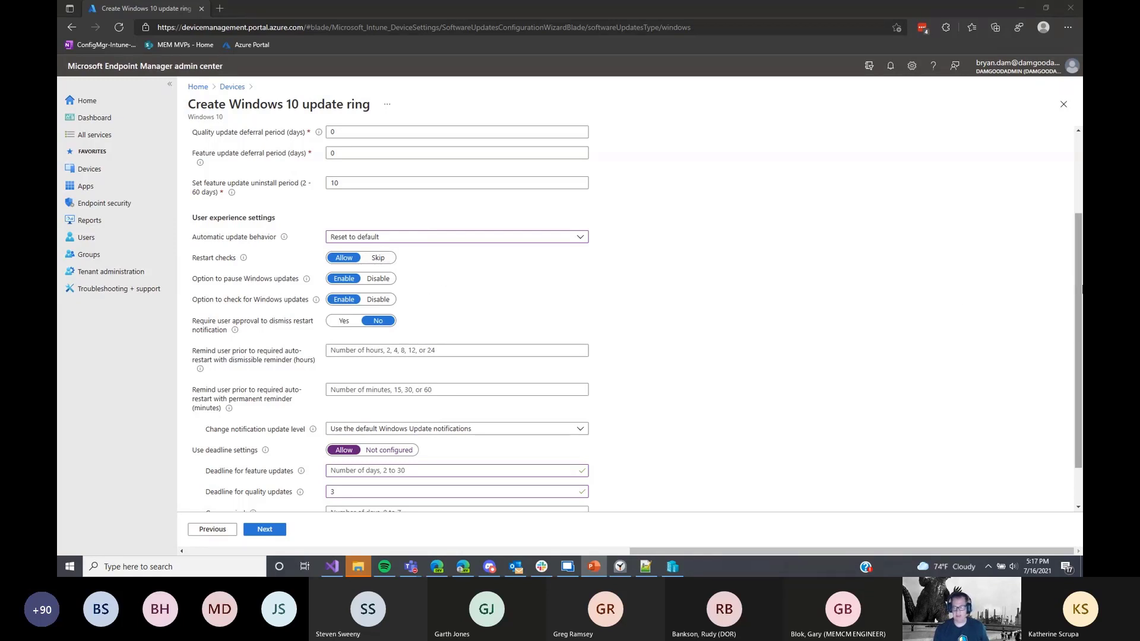
scroll(1080, 277, "down", 1)
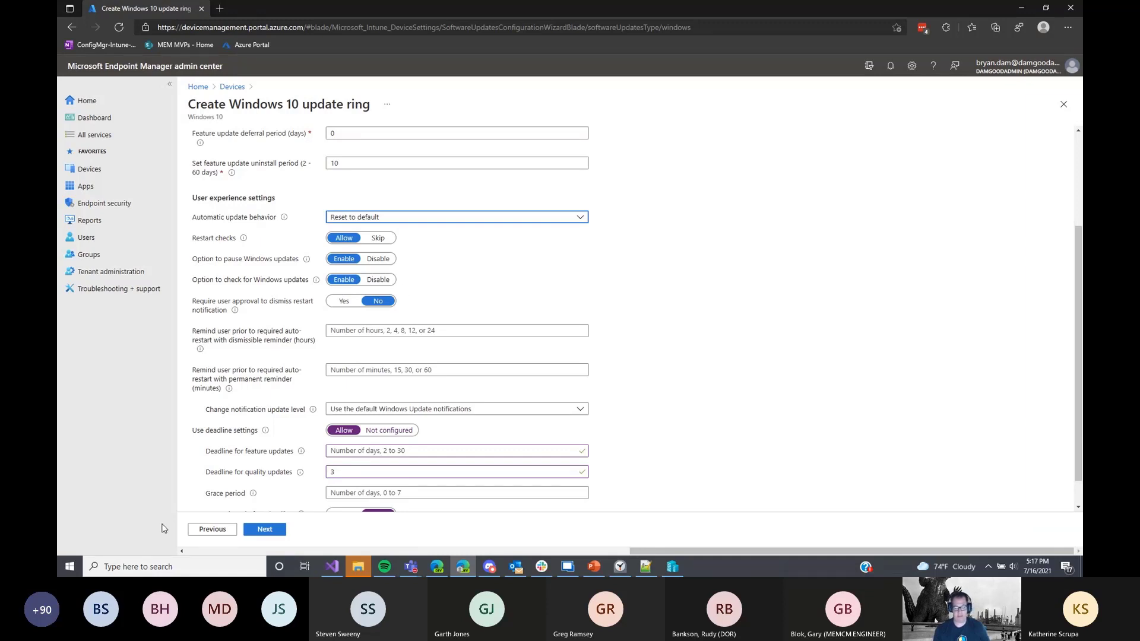
- Open this device's Windows Update settings and examine the option to automatically adjust active hours based on activity
left_click(69, 567)
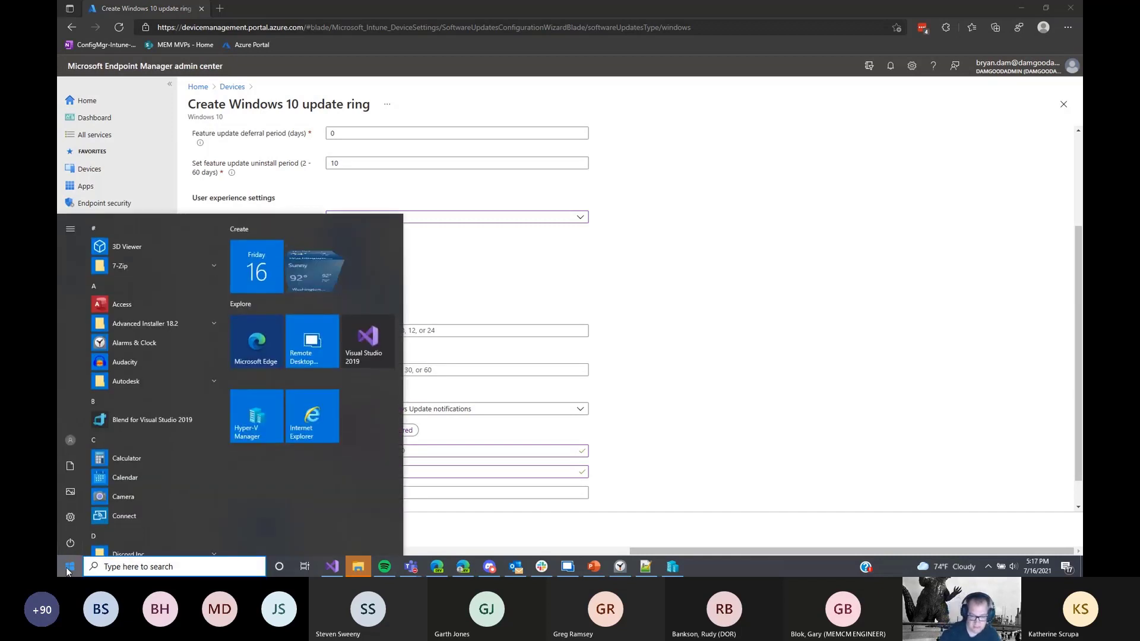
type("windows update")
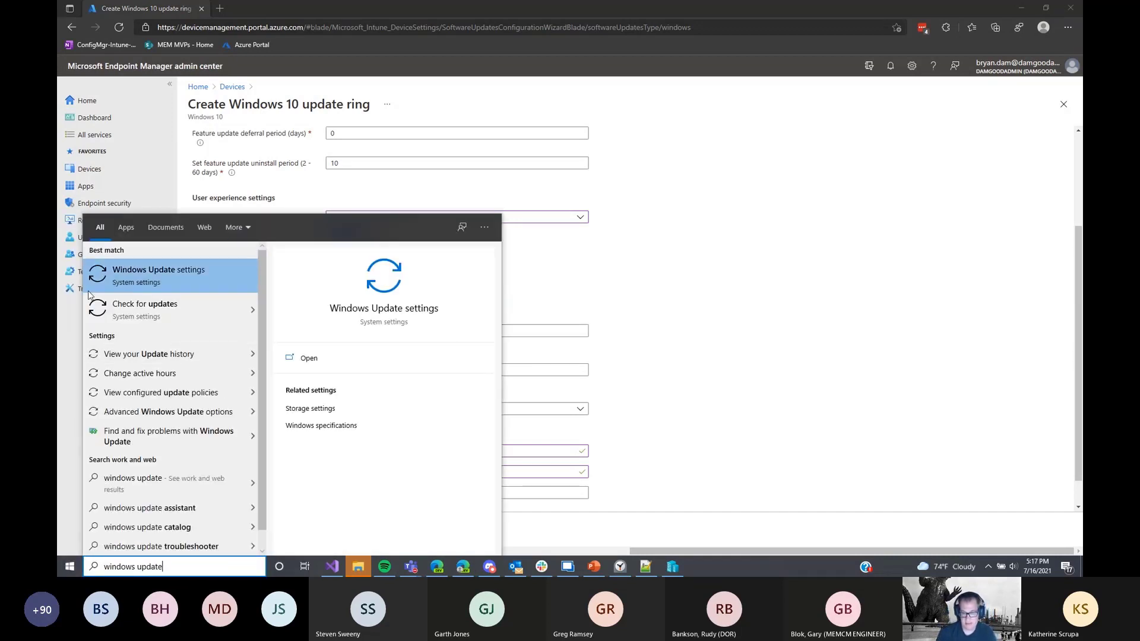
left_click(141, 311)
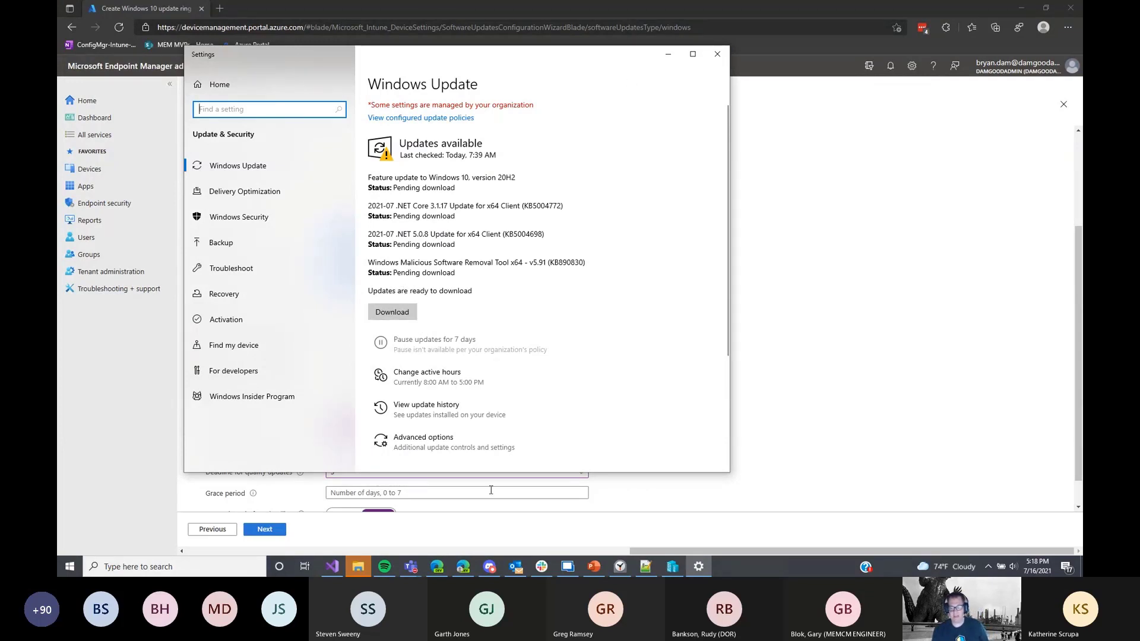
left_click(425, 374)
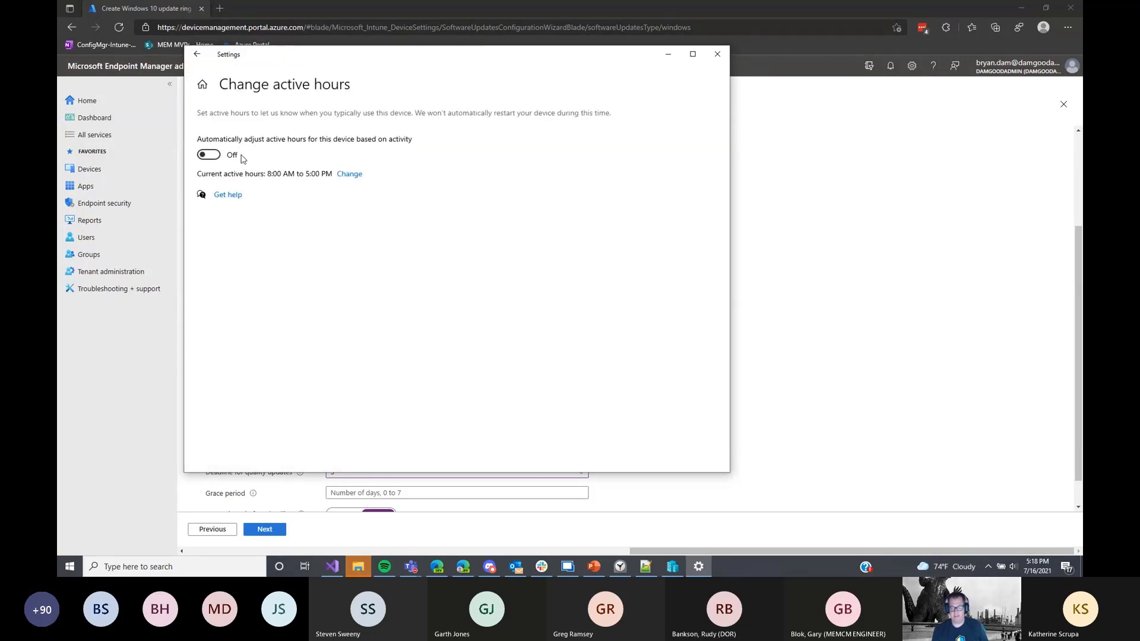
left_click(205, 154)
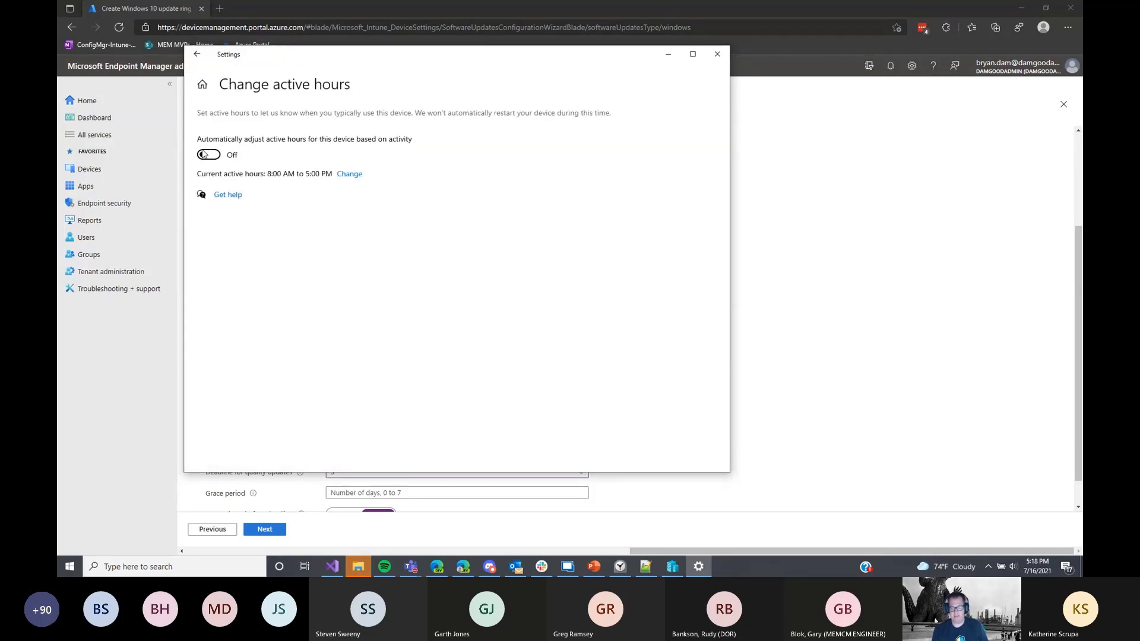
left_click(717, 54)
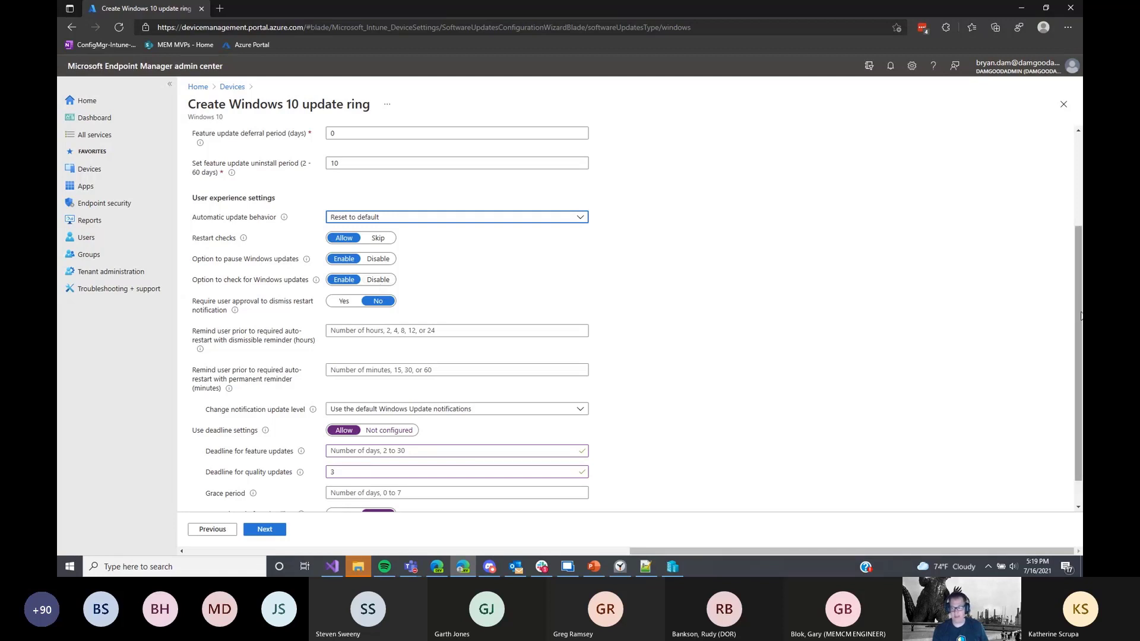
- Set the automatic update behavior to Notify download and disable the option to check for Windows updates
left_click_drag(1080, 316, 1081, 224)
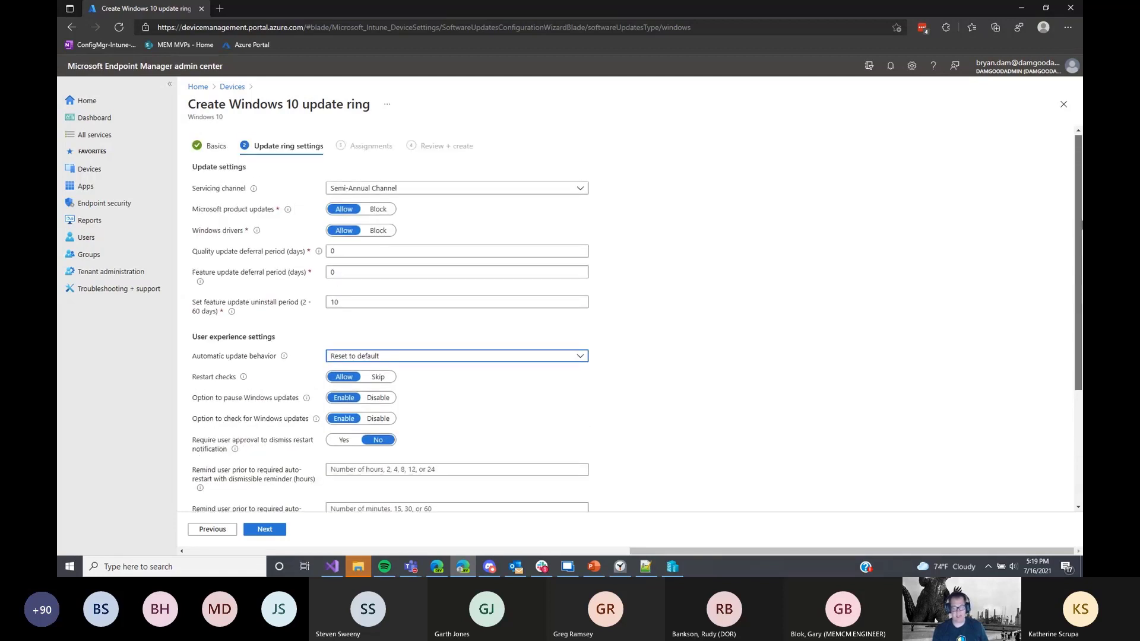
left_click(383, 360)
left_click(382, 368)
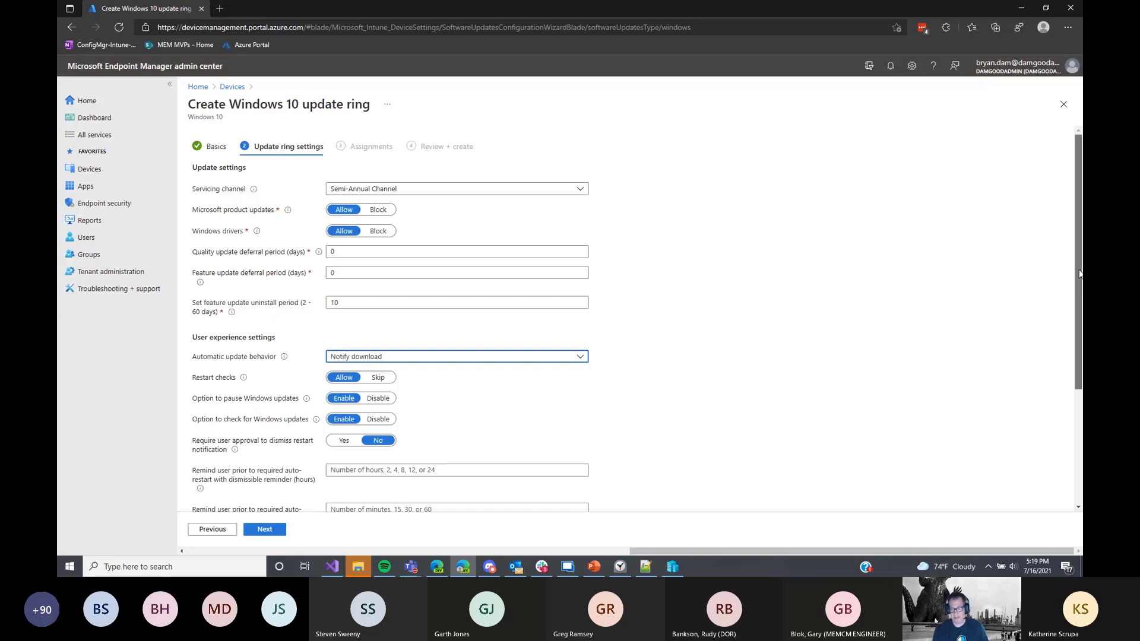
left_click_drag(1080, 274, 1080, 344)
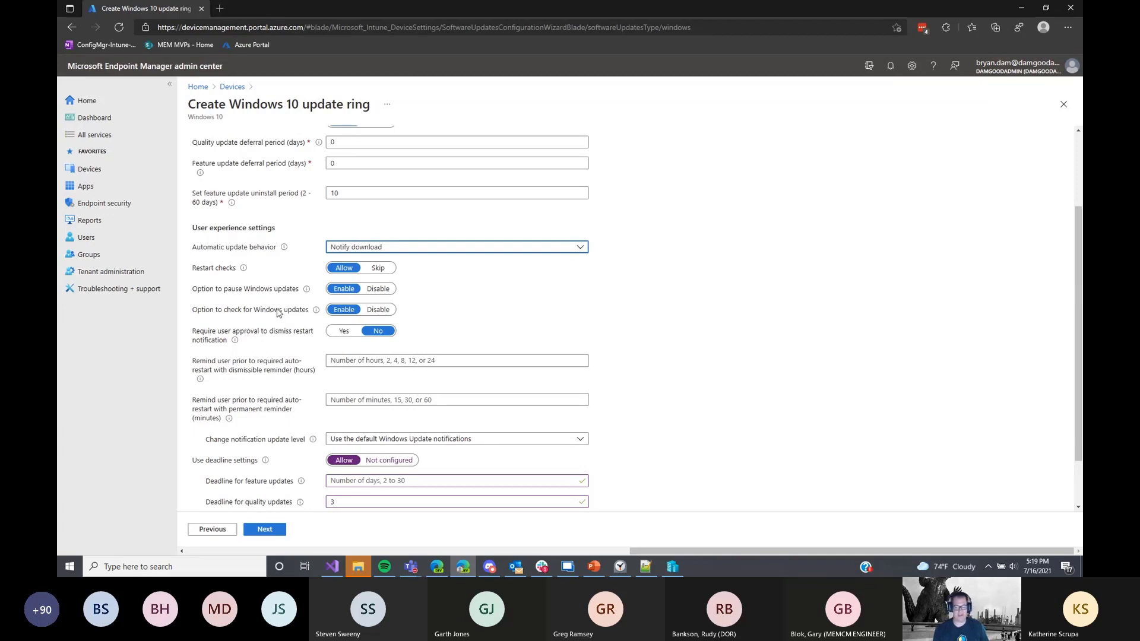
left_click(379, 311)
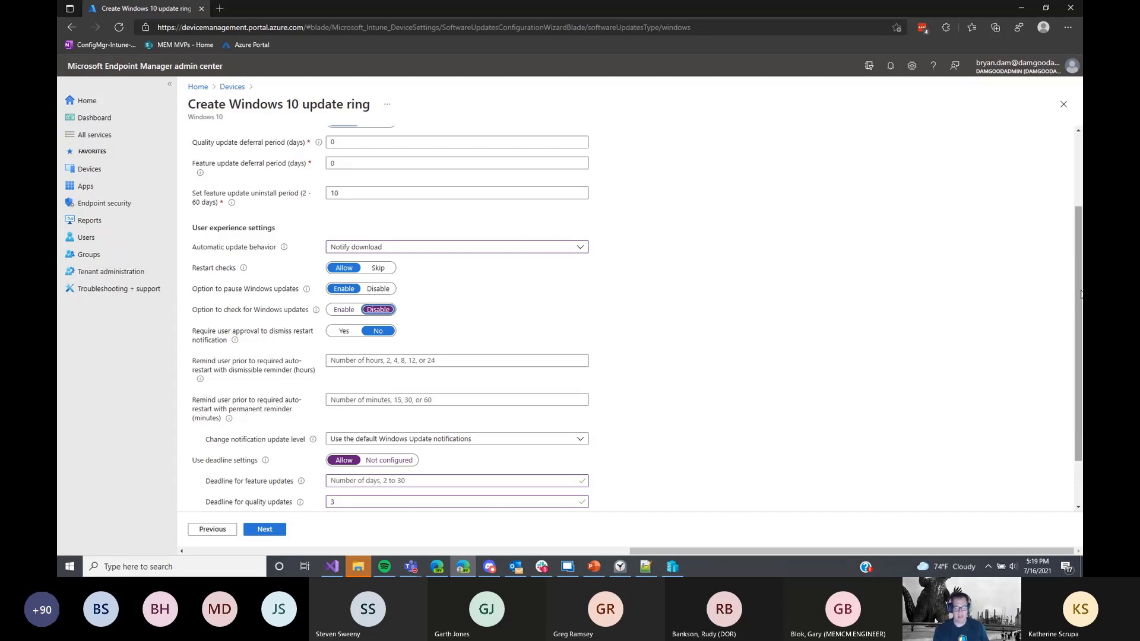
- Switch the use of deadline settings to Not configured and back to Allow, clearing the deadline values
scroll(1080, 294, "down", 1)
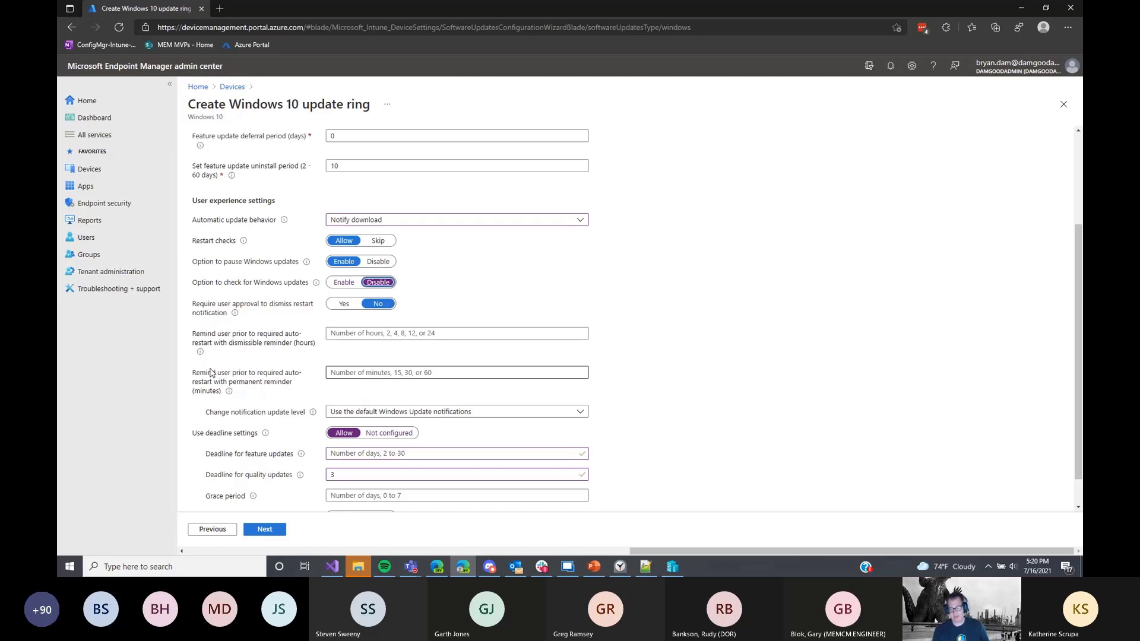
left_click(352, 374)
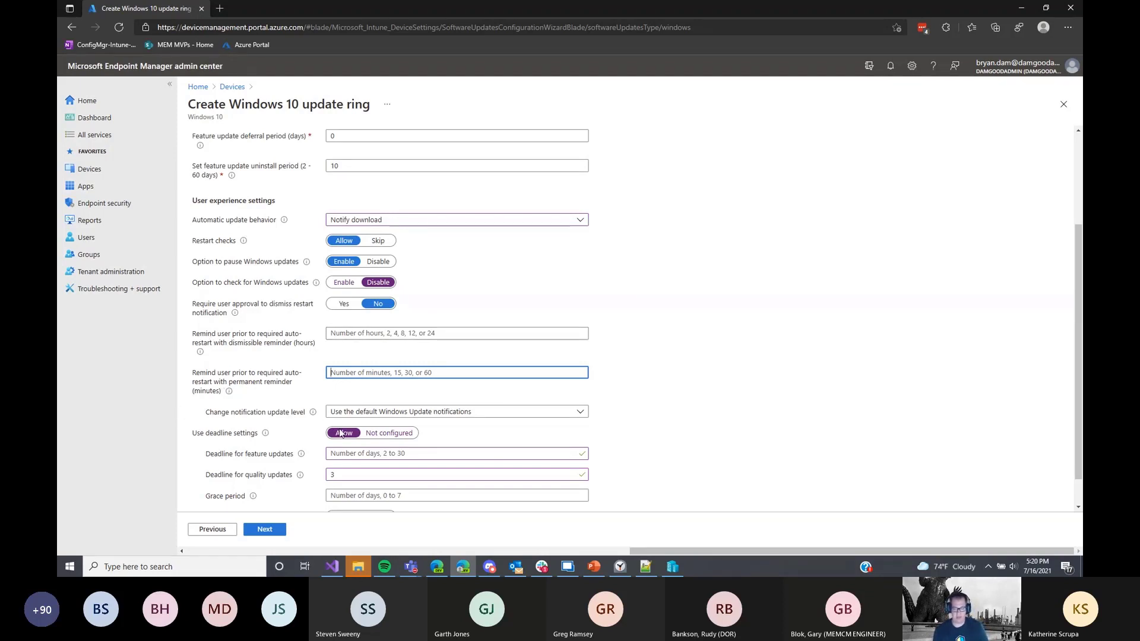
left_click(404, 435)
left_click(349, 434)
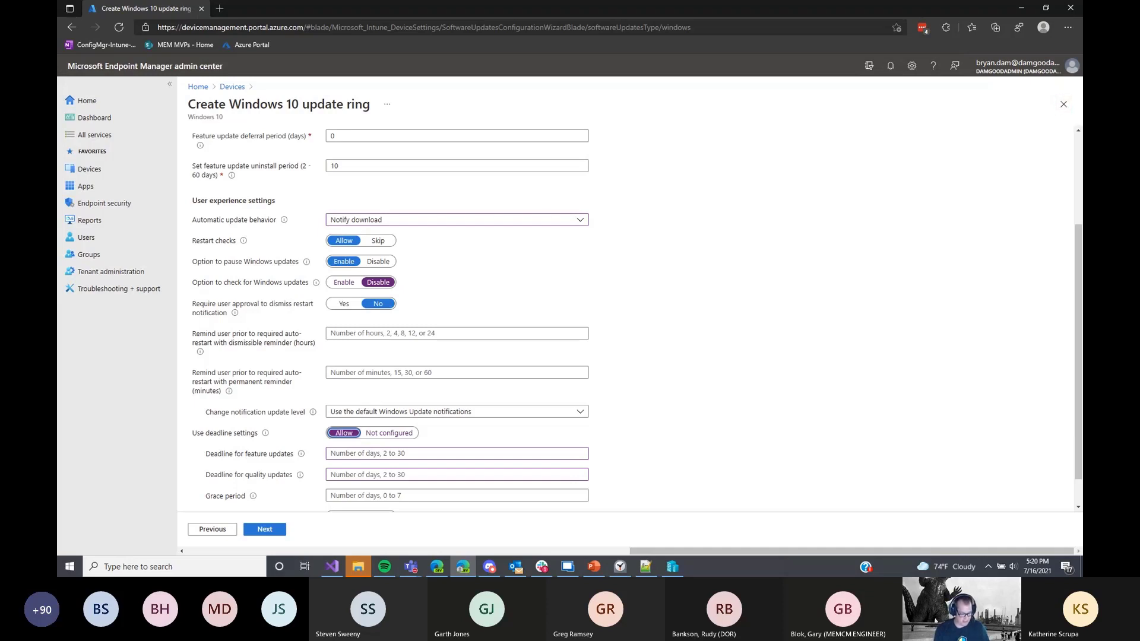
key("alt+Tab")
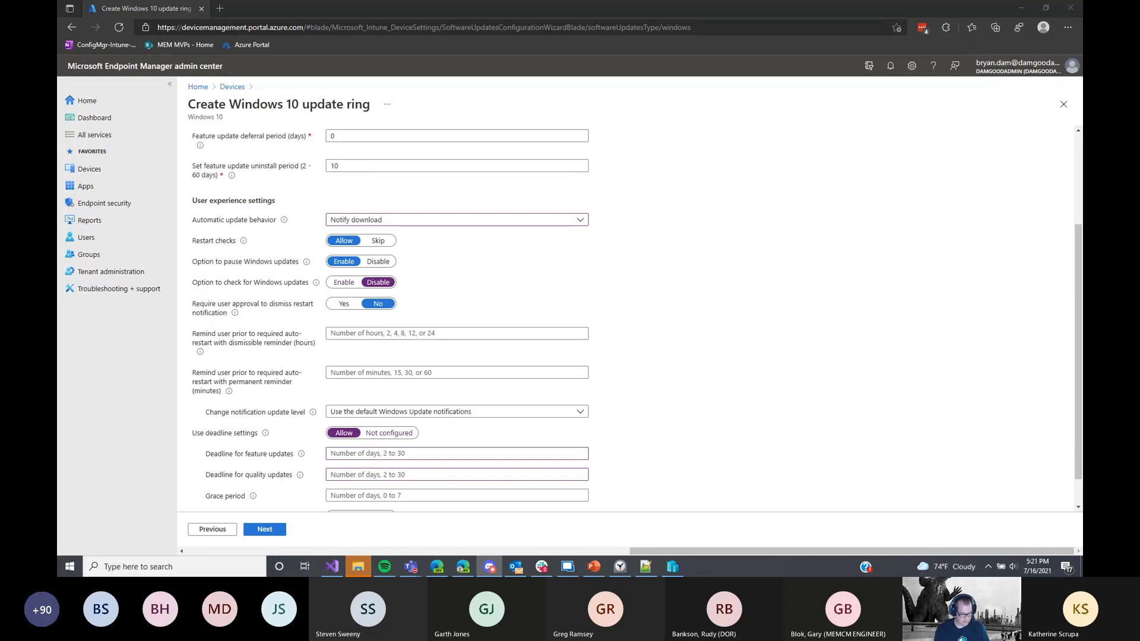
key("alt+Tab")
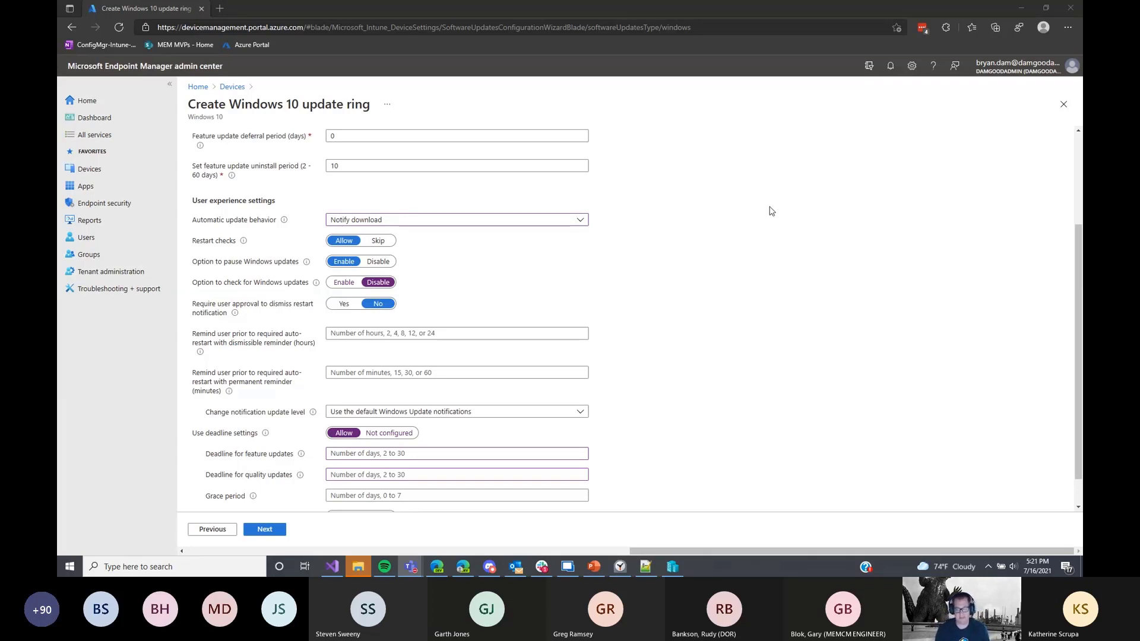
- Discard the unsaved update ring and show the available actions for the Developers ring
left_click(1062, 107)
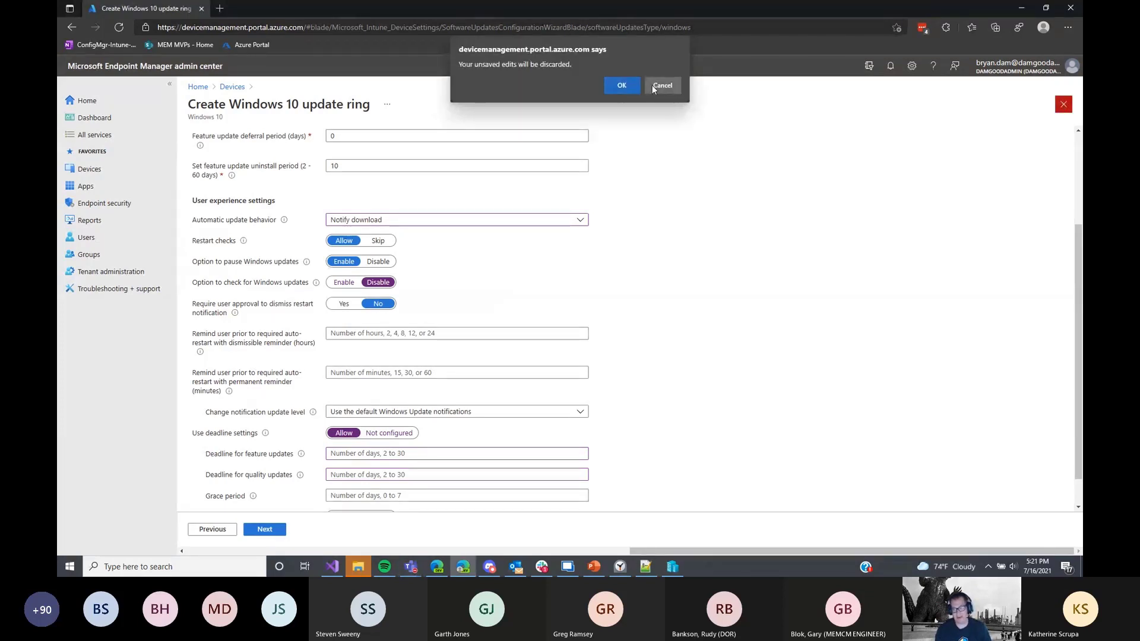
left_click(621, 86)
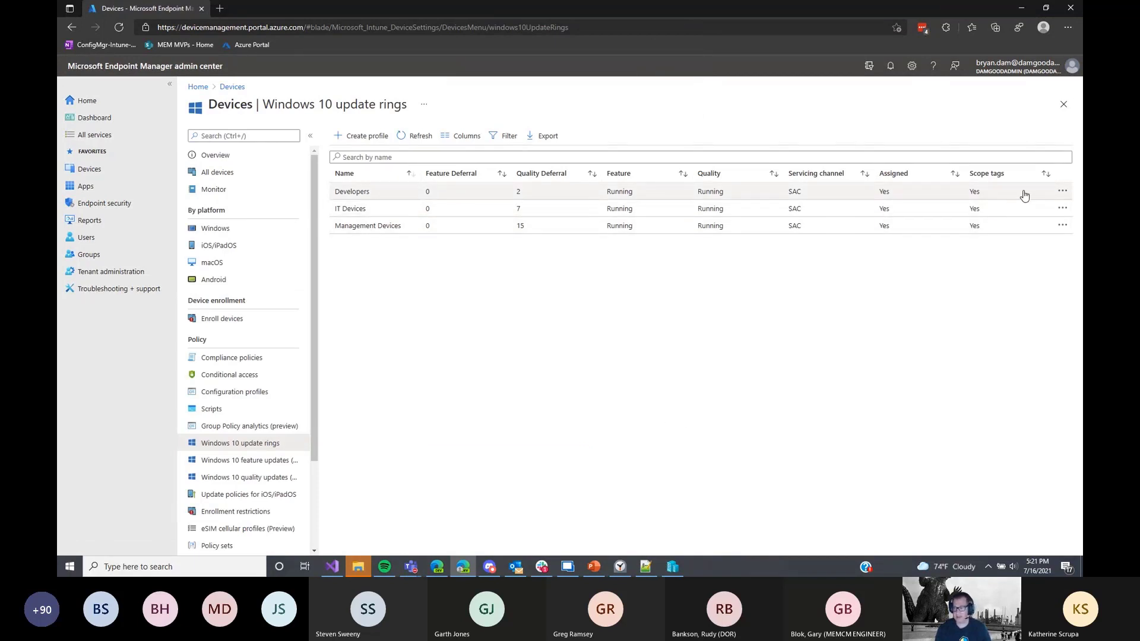
left_click(1063, 191)
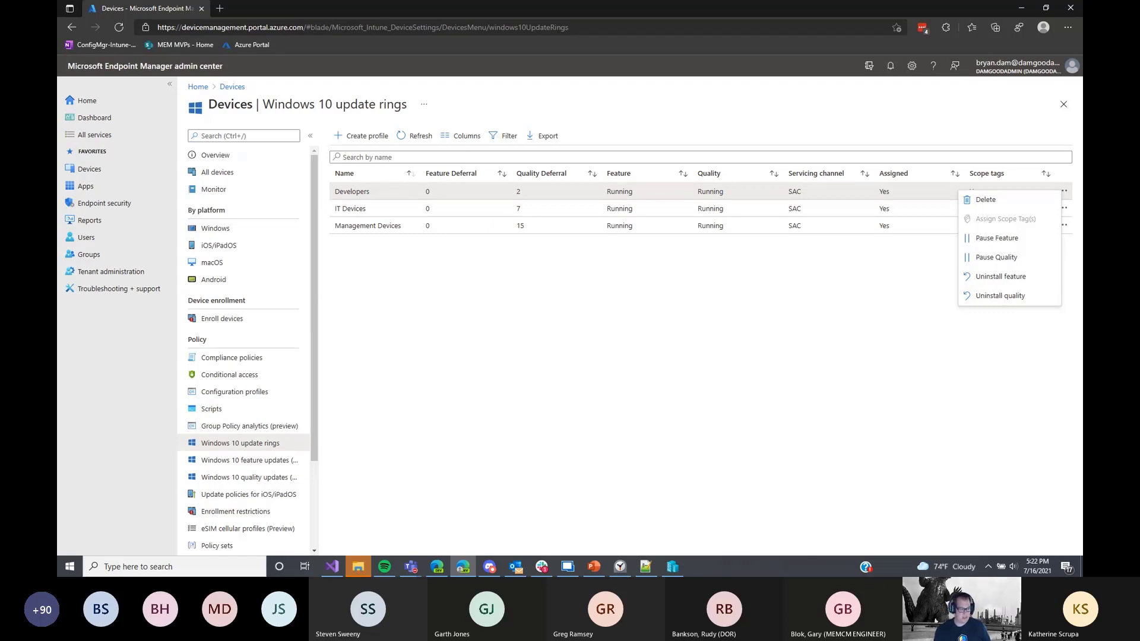
- Switch to the presentation slide on the good, the bad and the ugly of WUfB
key("alt+Tab")
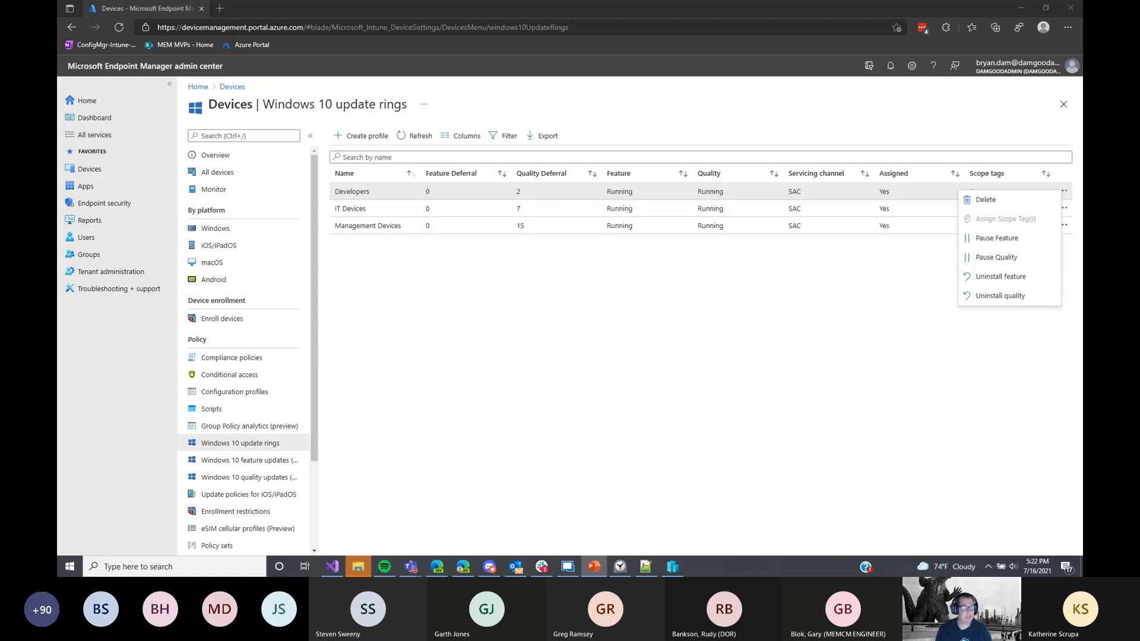
key("alt+Tab")
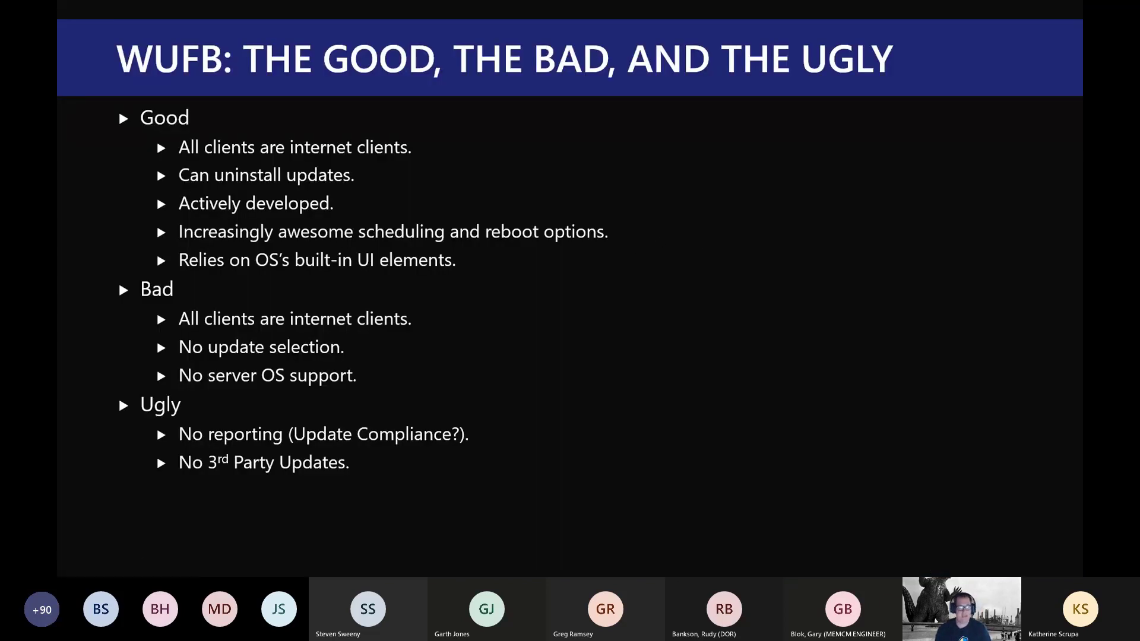